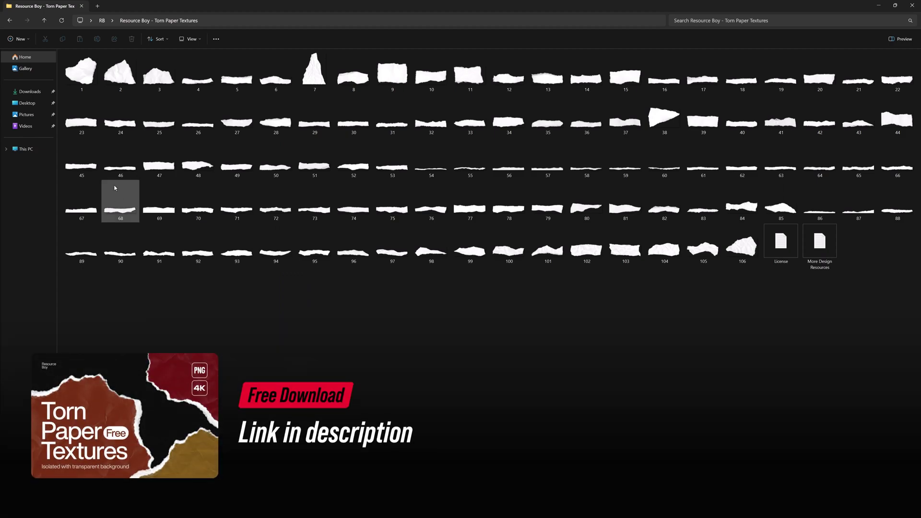
# Open a torn paper texture in the image viewer, look through the edge shapes of the following textures, and close the viewer.
pyautogui.click(94, 75)
pyautogui.doubleClick(95, 75)
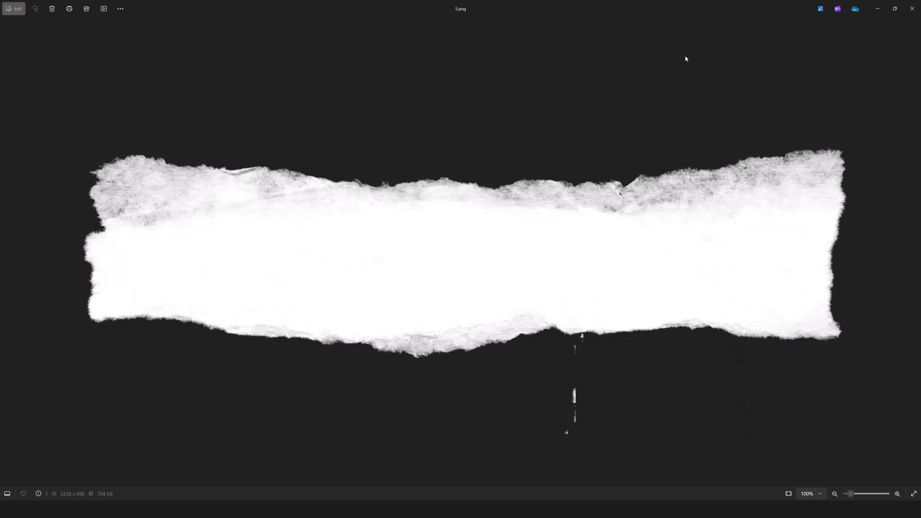
pyautogui.press('Right')
pyautogui.press('Right')
pyautogui.press('Right')
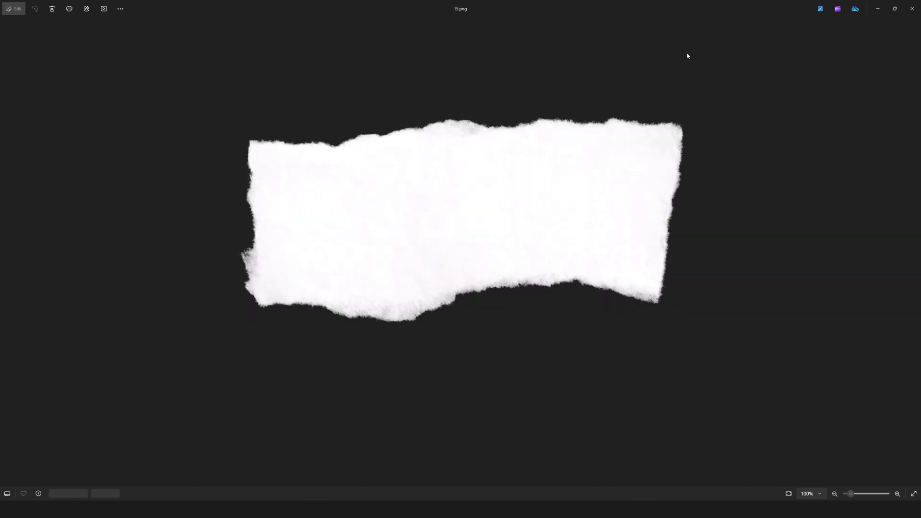
pyautogui.press('Right')
pyautogui.press('Right')
pyautogui.press('Right')
pyautogui.press('Right')
pyautogui.press('Right')
pyautogui.press('Right')
pyautogui.press('Right')
pyautogui.press('Right')
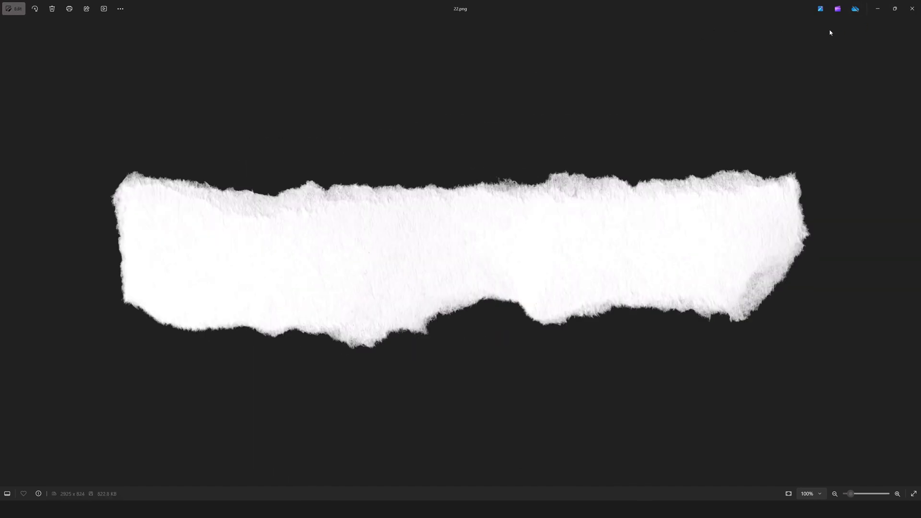
pyautogui.press('Right')
pyautogui.press('Left')
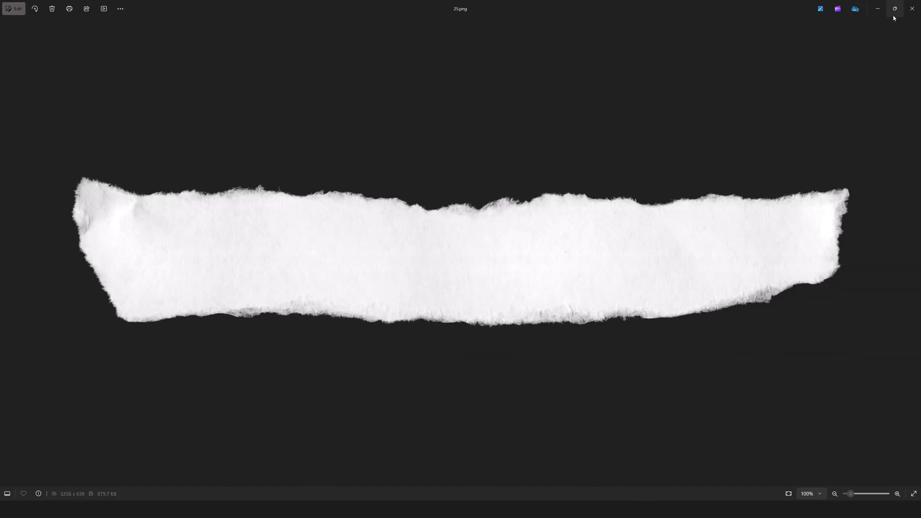
pyautogui.press('Right')
pyautogui.press('Right')
pyautogui.press('Right')
pyautogui.press('Right')
pyautogui.press('Right')
pyautogui.press('Right')
pyautogui.press('Right')
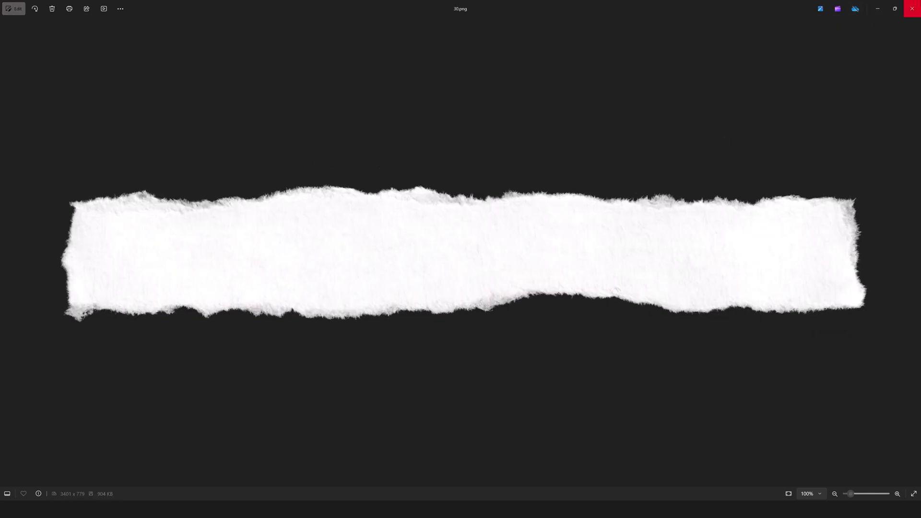
pyautogui.press('Right')
pyautogui.press('Right')
pyautogui.press('Right')
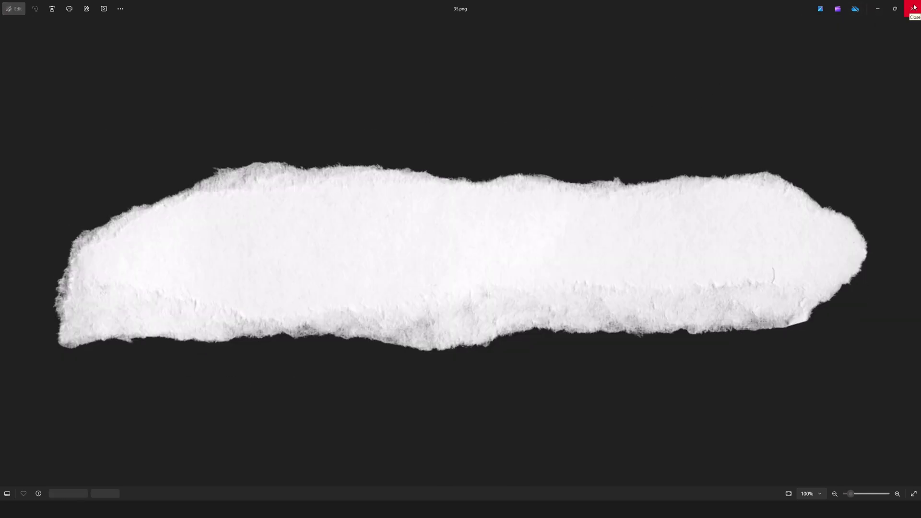
pyautogui.click(913, 8)
pyautogui.click(510, 307)
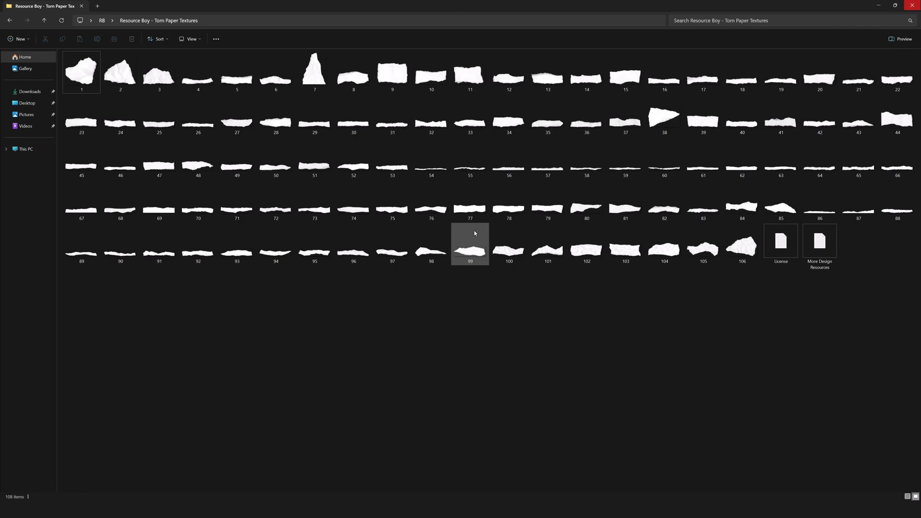
# Place torn paper texture 59 on the 01.jpg portrait in Photoshop, rotate it to -90° and scale it to 76.89% so it spans the full height.
pyautogui.hotkey('alt', 'Tab')
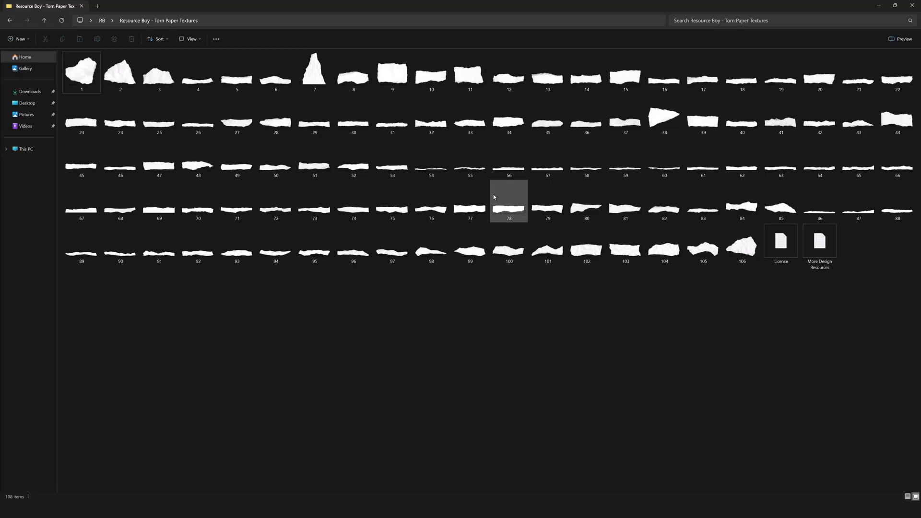
pyautogui.moveTo(626, 160); pyautogui.dragTo(370, 339)
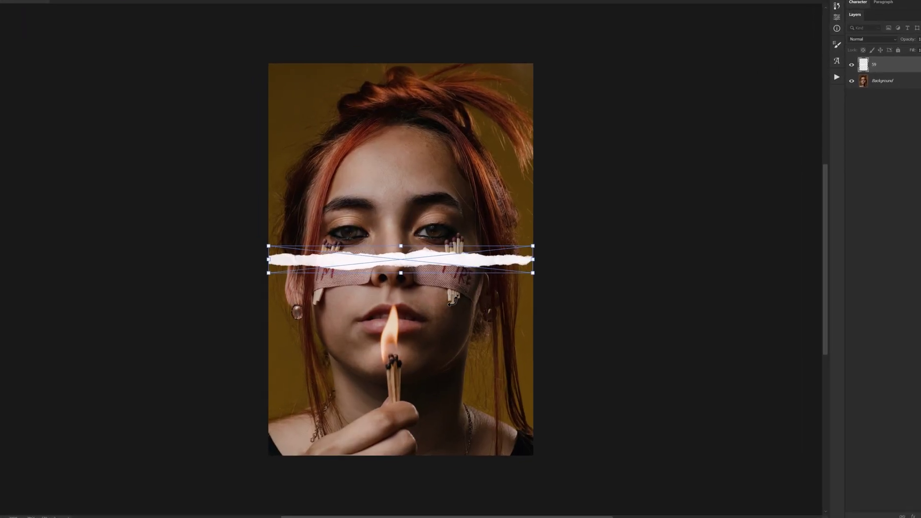
pyautogui.moveTo(456, 298); pyautogui.dragTo(426, 209)
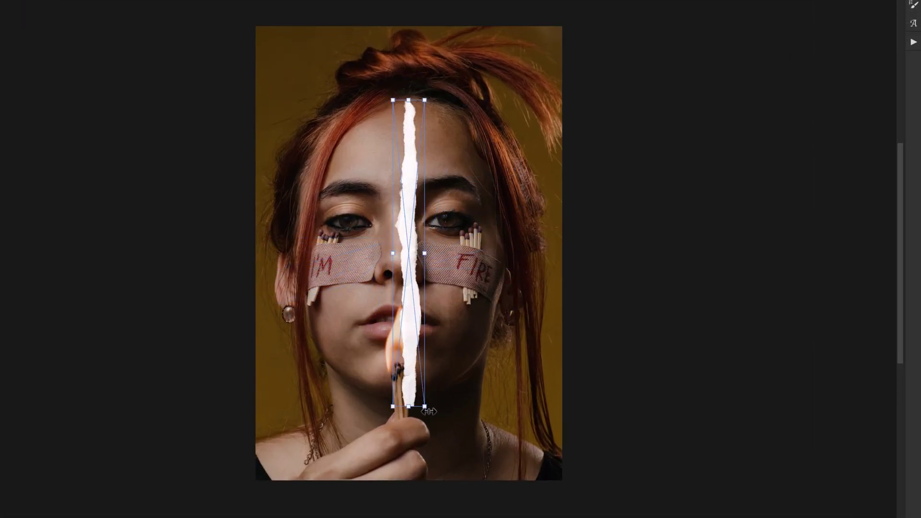
pyautogui.moveTo(426, 407); pyautogui.dragTo(559, 517)
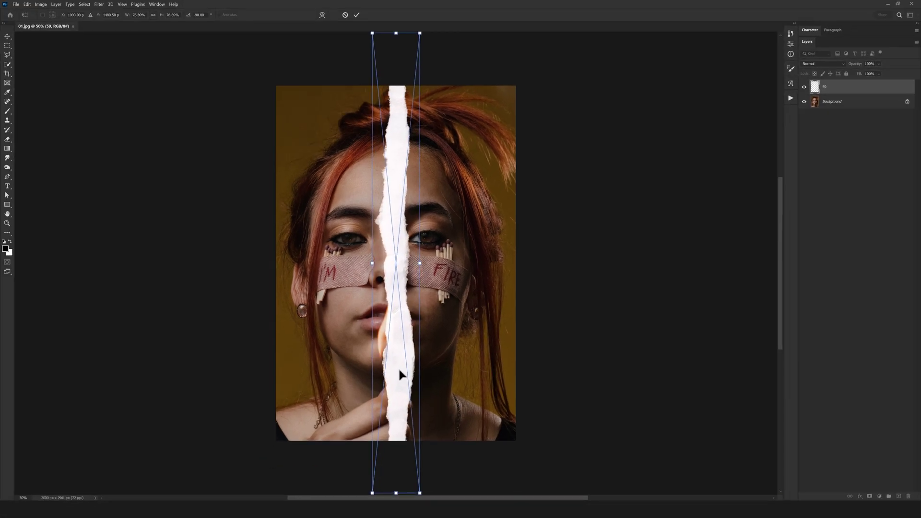
pyautogui.press('Return')
# Set the area around the canvas to a custom white colour, ffffff.
pyautogui.scroll(1, 460, 345)
pyautogui.rightClick(620, 192)
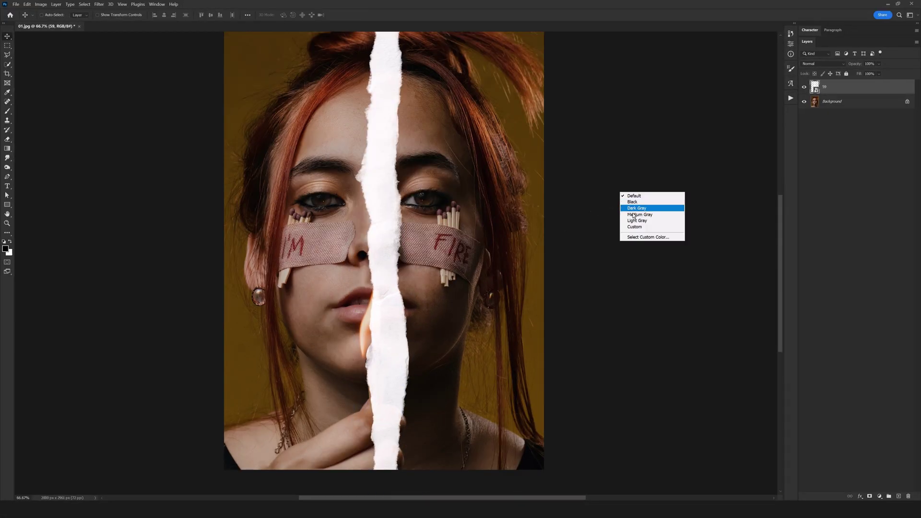
pyautogui.click(639, 237)
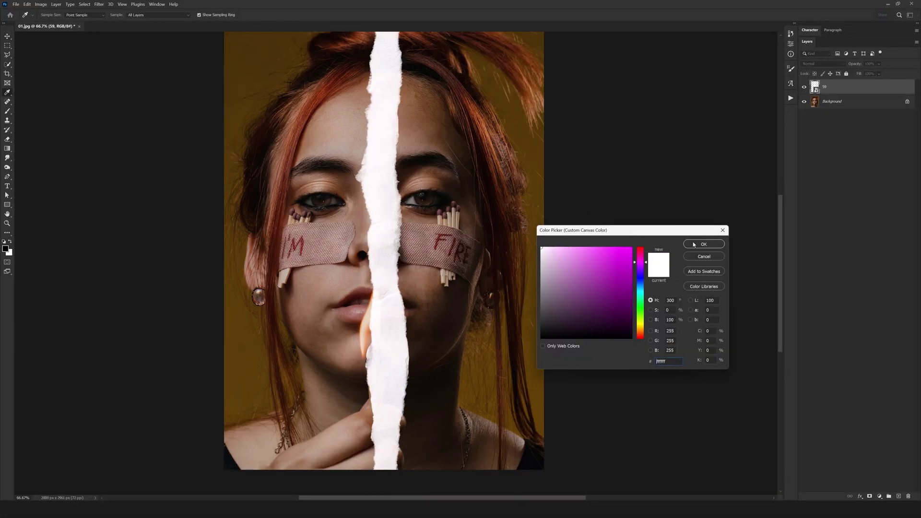
pyautogui.press('Return')
pyautogui.scroll(-1, 377, 354)
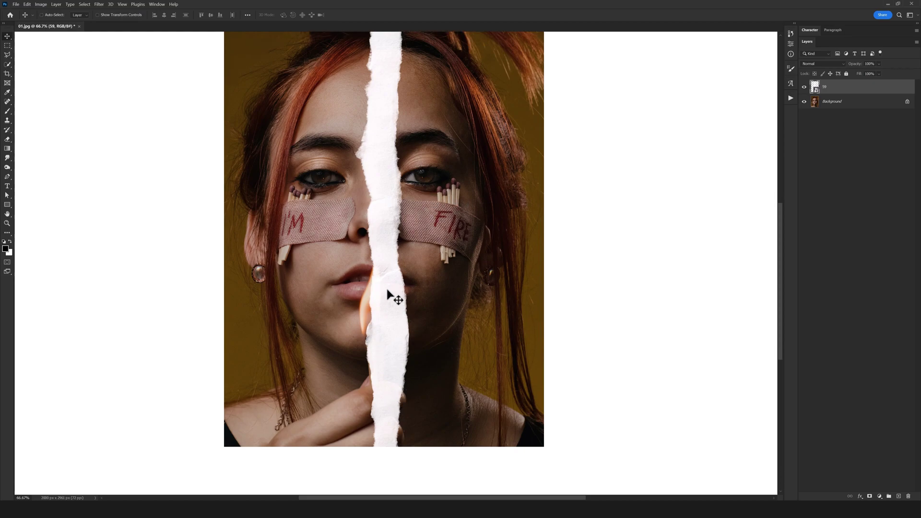
# Move the vertical torn paper strip slightly to the left across the portrait's face.
pyautogui.moveTo(387, 290); pyautogui.dragTo(370, 298)
pyautogui.scroll(2, 360, 191)
pyautogui.scroll(-3, 361, 194)
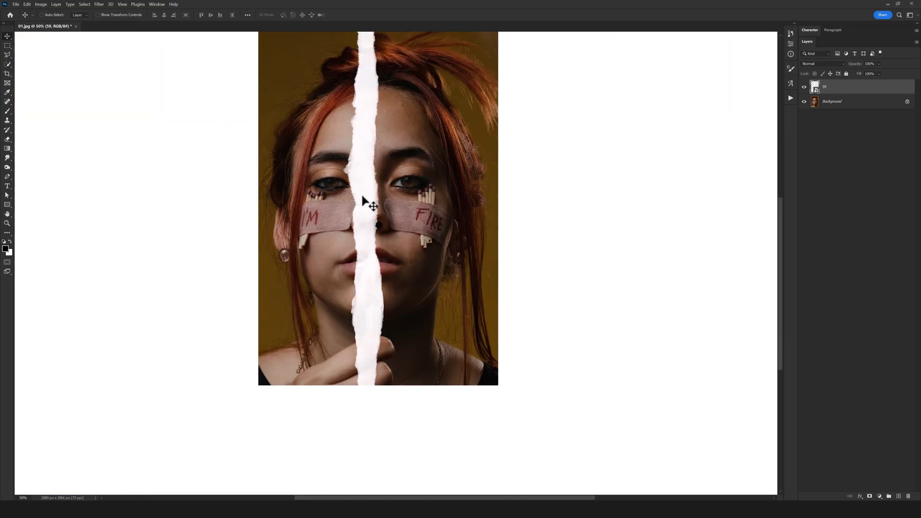
pyautogui.scroll(-1, 362, 197)
# Place torn paper texture 101 from the textures folder over the portrait, then rotate and reposition it.
pyautogui.click(66, 509)
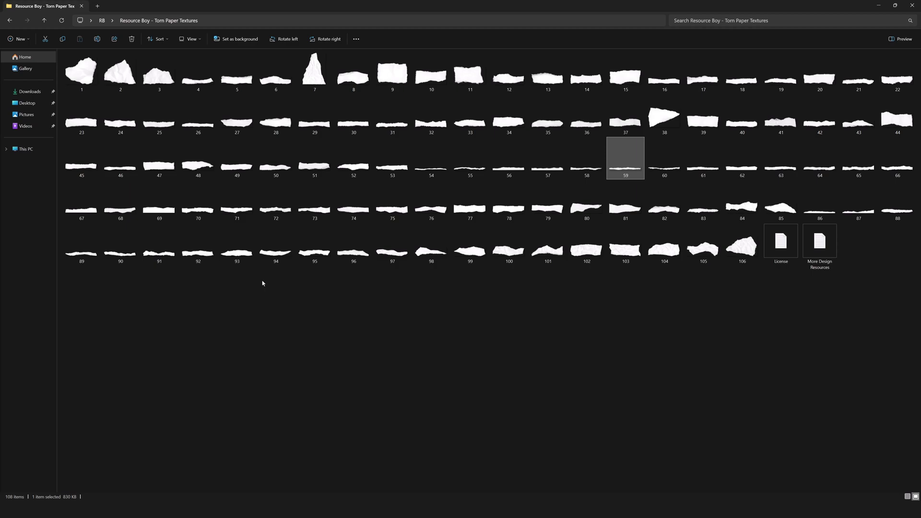
pyautogui.moveTo(547, 252); pyautogui.dragTo(383, 343)
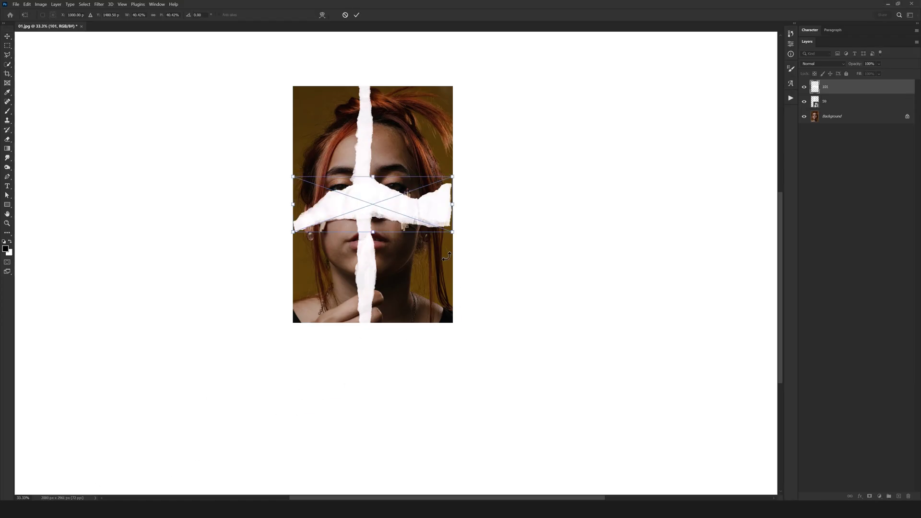
pyautogui.moveTo(452, 234); pyautogui.dragTo(312, 361)
pyautogui.moveTo(380, 281); pyautogui.dragTo(462, 240)
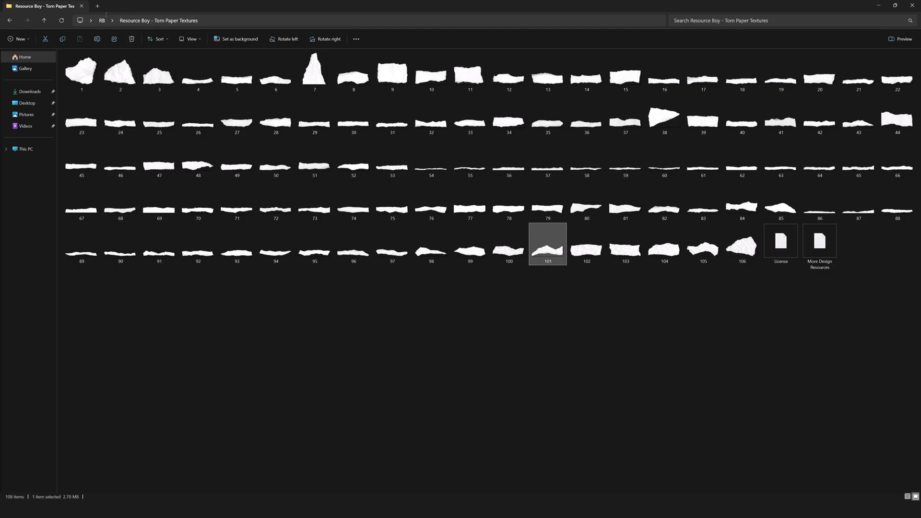
# Open portrait 02 from the RB project's Assets folder as a separate document in Photoshop.
pyautogui.click(102, 20)
pyautogui.click(91, 75)
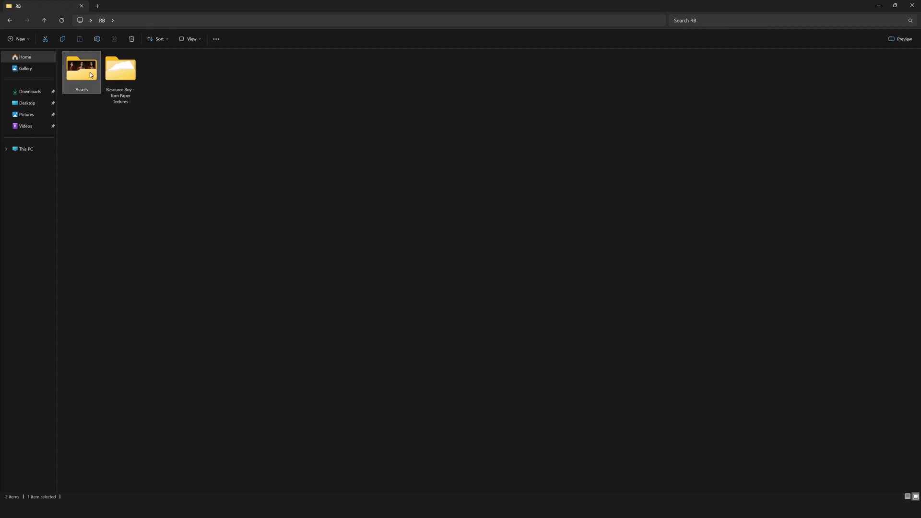
pyautogui.doubleClick(91, 76)
pyautogui.moveTo(127, 80); pyautogui.dragTo(365, 113)
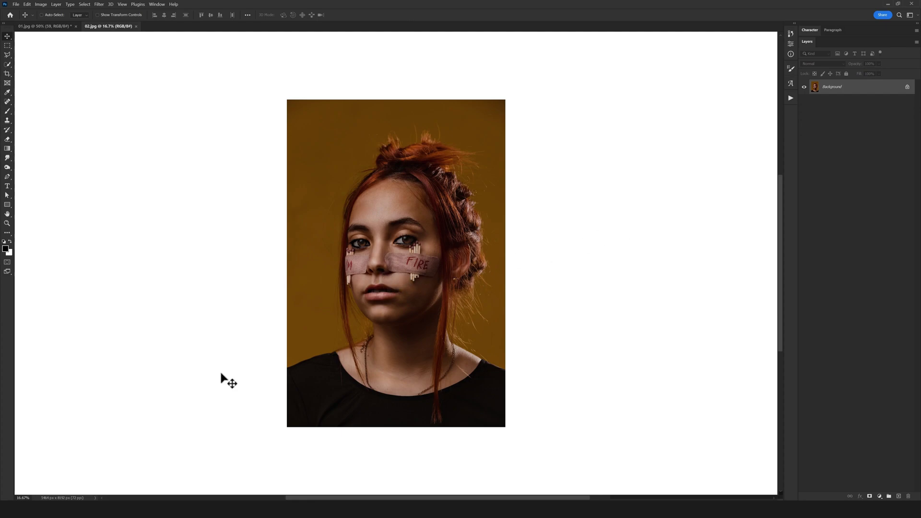
# Place torn paper texture 38 over the 02.jpg portrait, scale it to about 146%, rotate it about 122° and position it over the face.
pyautogui.click(60, 509)
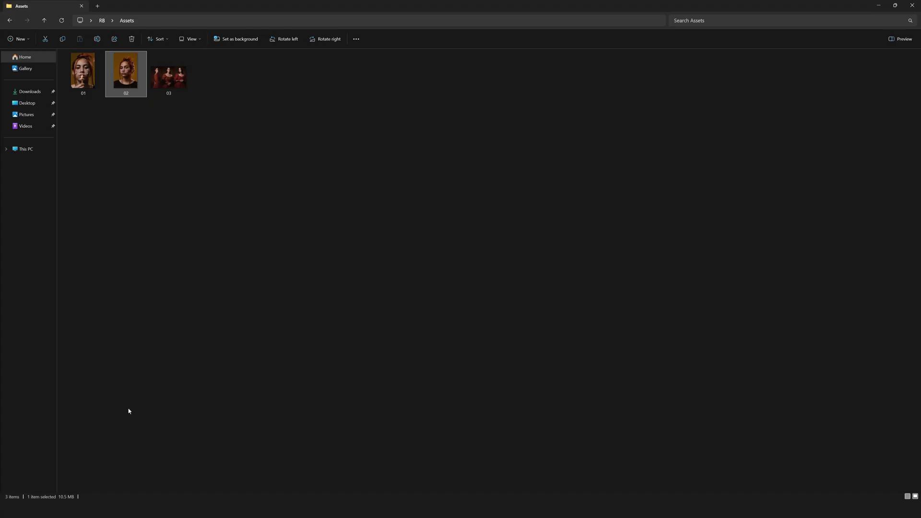
pyautogui.click(102, 20)
pyautogui.doubleClick(144, 77)
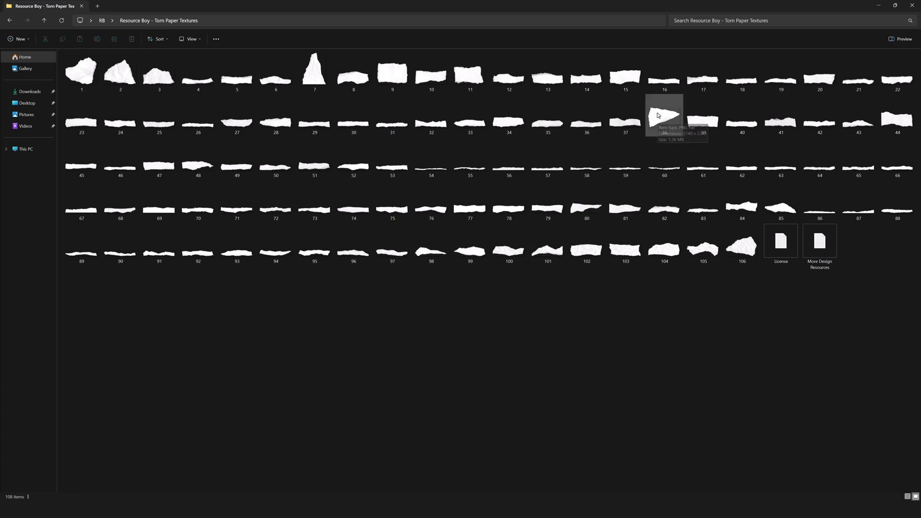
pyautogui.moveTo(659, 117); pyautogui.dragTo(419, 298)
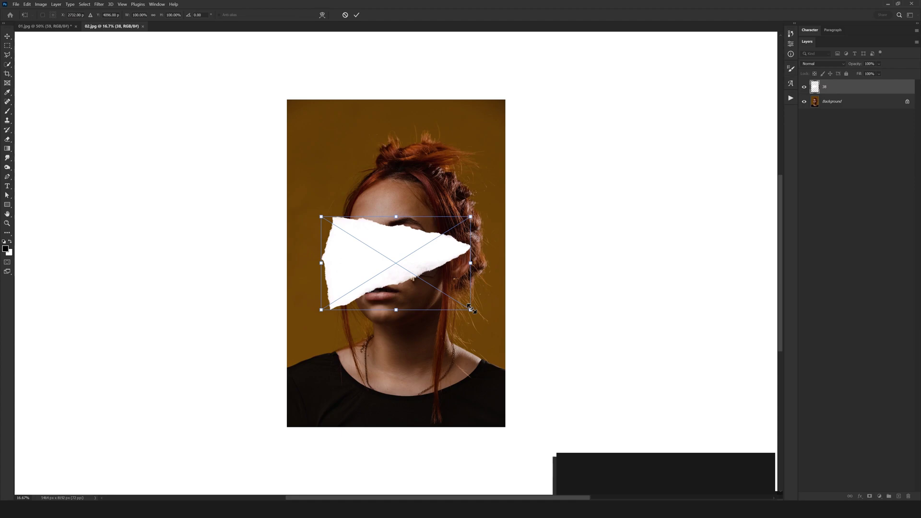
pyautogui.moveTo(473, 309); pyautogui.dragTo(275, 323)
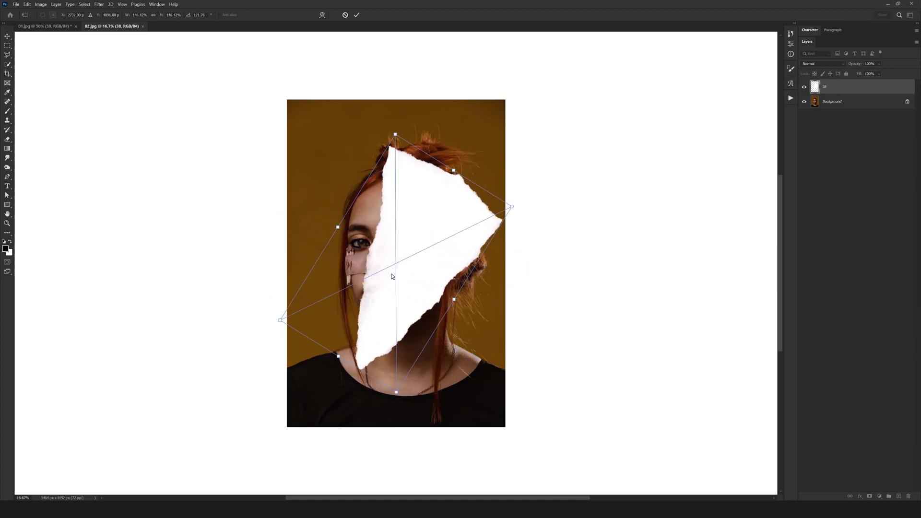
pyautogui.moveTo(396, 252); pyautogui.dragTo(380, 262)
pyautogui.press('Return')
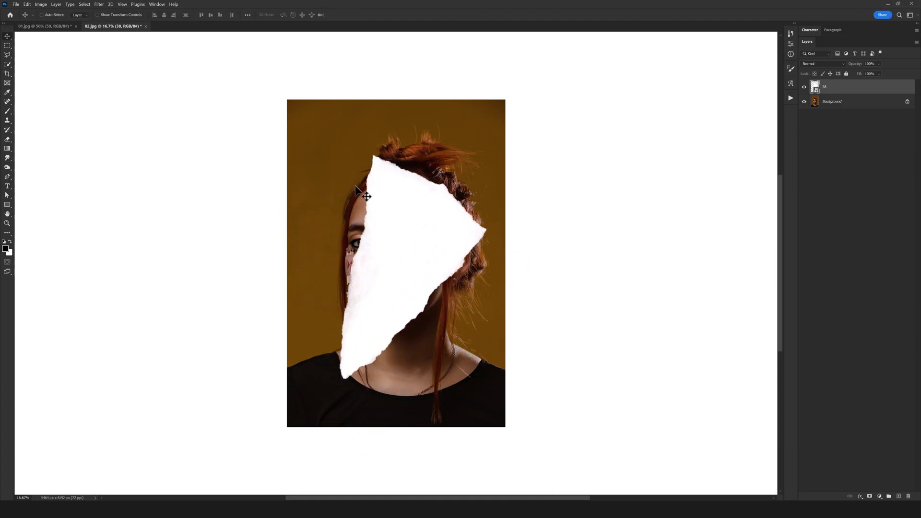
# Convert the Background into a regular layer named Layer 0 and move it above torn paper layer 38.
pyautogui.scroll(1, 397, 247)
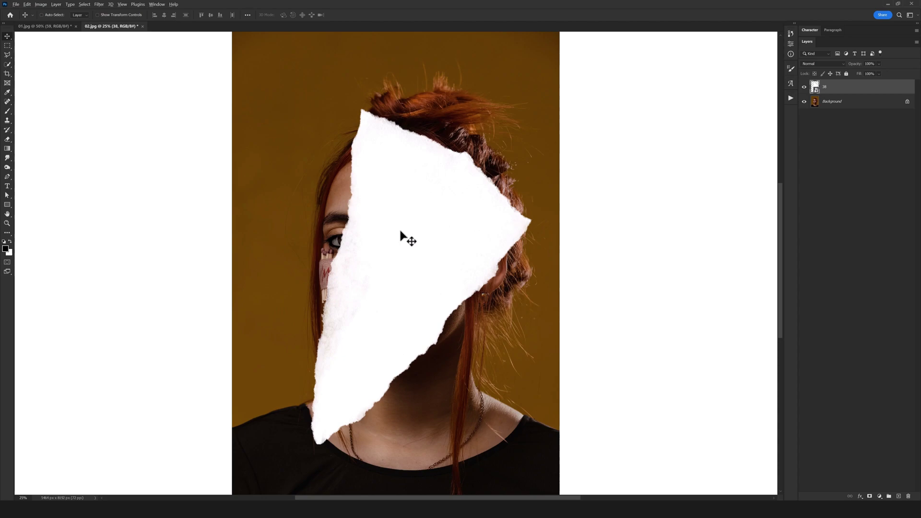
pyautogui.scroll(-1, 399, 229)
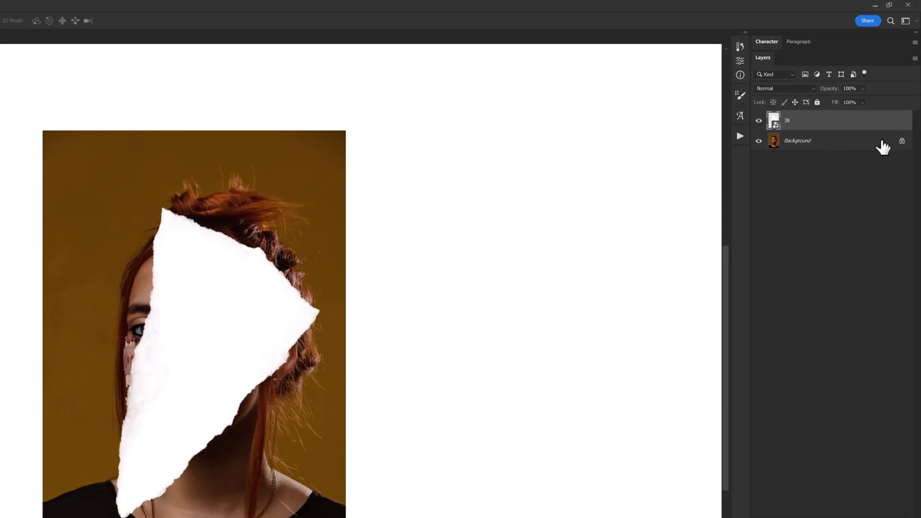
pyautogui.doubleClick(882, 140)
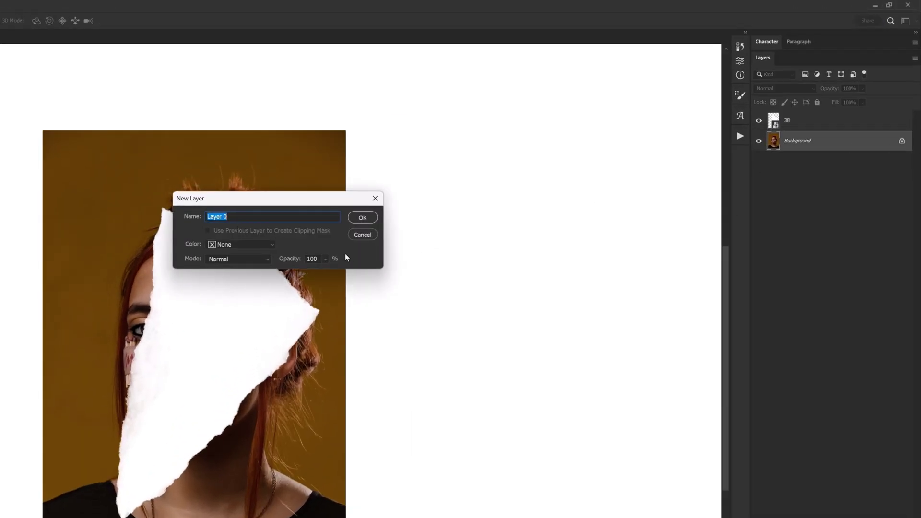
pyautogui.click(363, 218)
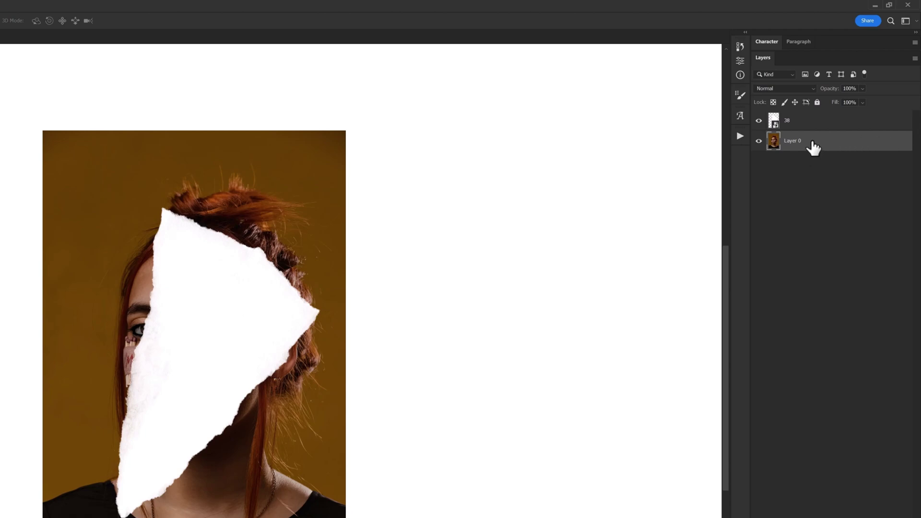
pyautogui.moveTo(805, 143); pyautogui.dragTo(801, 118)
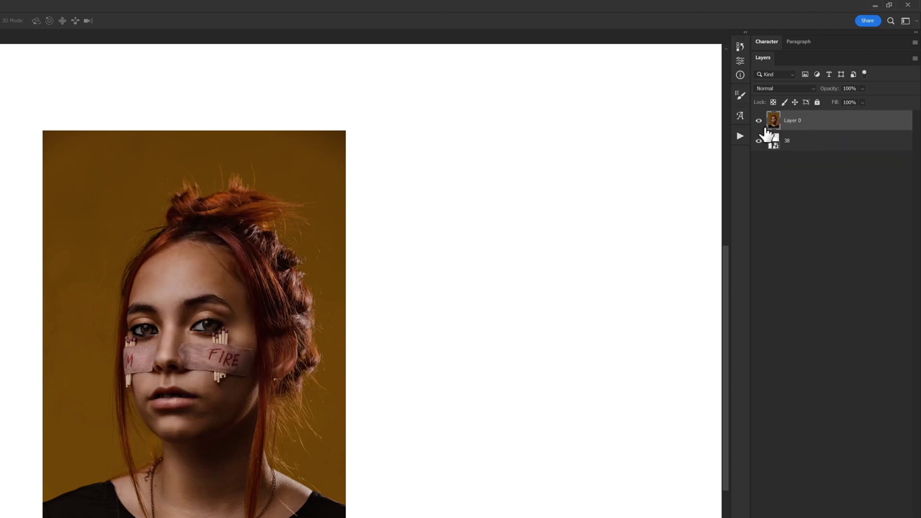
# Create a clipping mask that clips Layer 0 to torn paper layer 38.
pyautogui.hotkey('ctrl', '+')
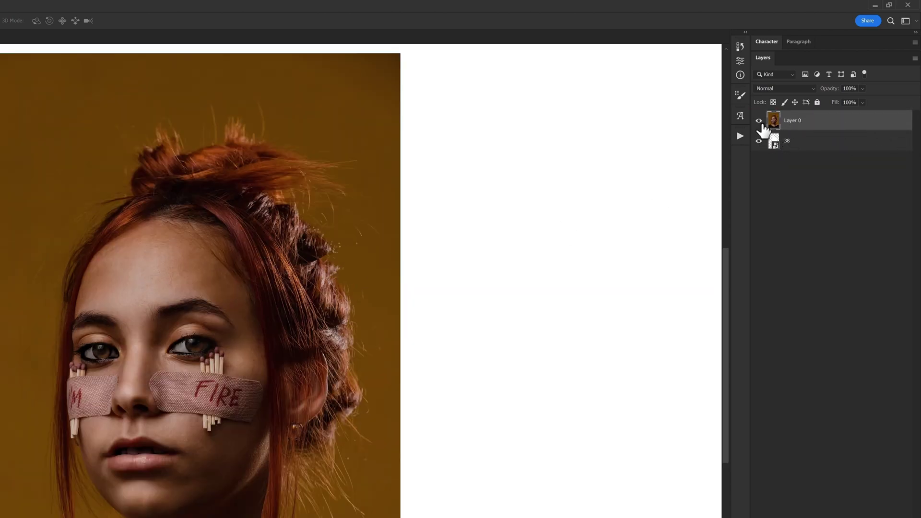
pyautogui.click(759, 121)
pyautogui.click(758, 121)
pyautogui.rightClick(810, 123)
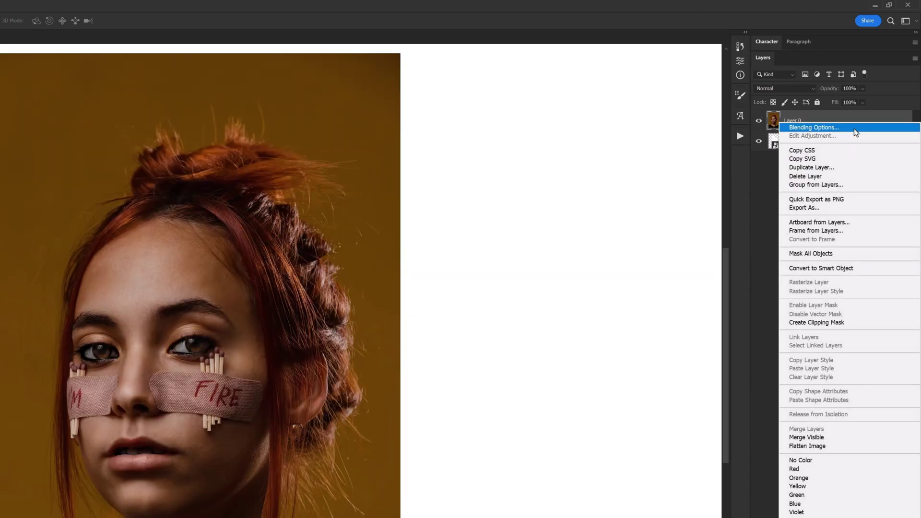
pyautogui.click(817, 326)
# Reposition the clipped portrait so the face sits inside the torn paper shape, and select layer 38.
pyautogui.moveTo(147, 380); pyautogui.dragTo(183, 343)
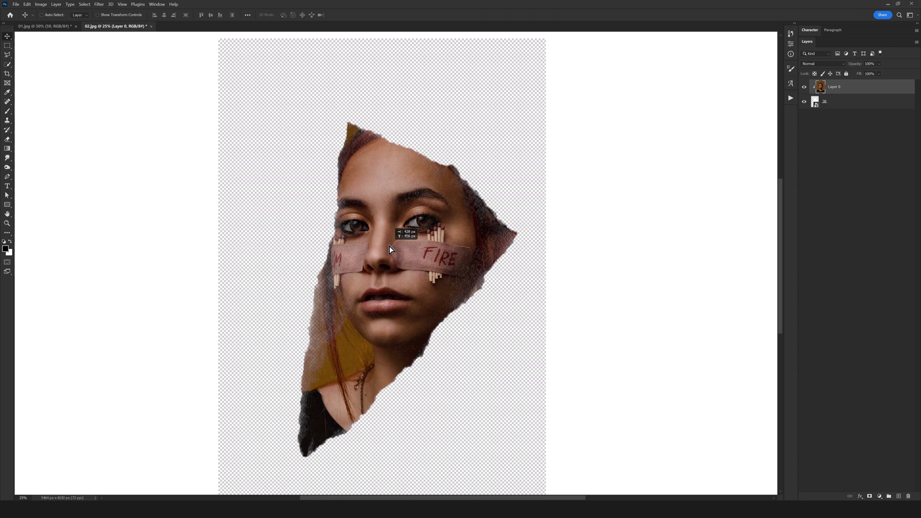
pyautogui.moveTo(390, 246); pyautogui.dragTo(385, 255)
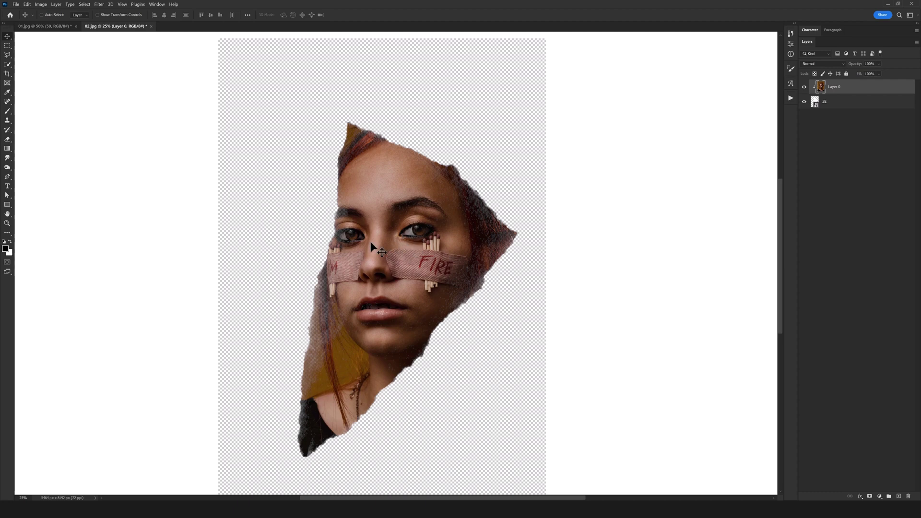
pyautogui.click(869, 106)
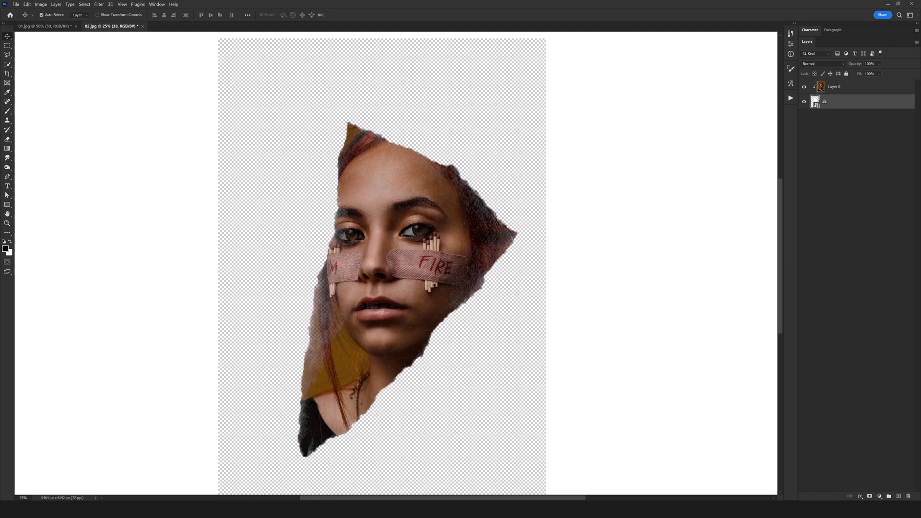
# Add a new layer beneath torn paper layer 38 and fill it with black.
pyautogui.keyDown('ctrl'); pyautogui.click(899, 497); pyautogui.keyUp('ctrl')
pyautogui.hotkey('alt', 'BackSpace')
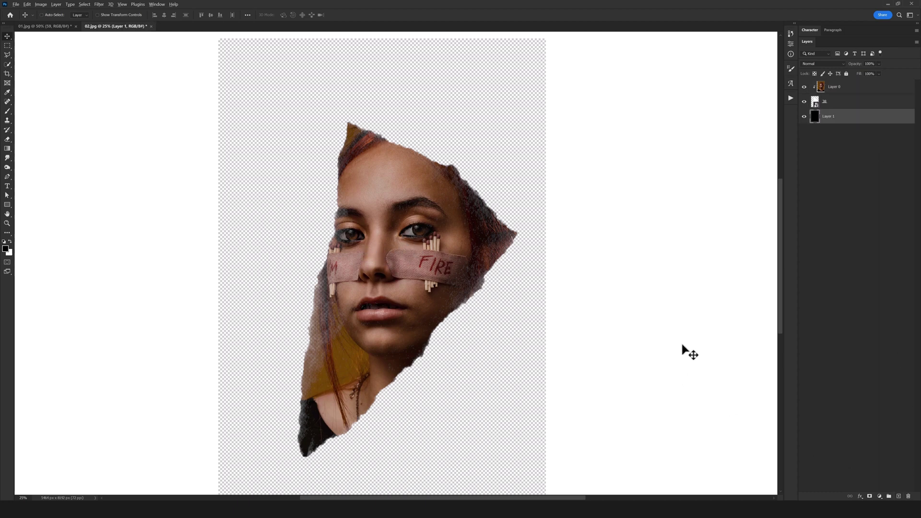
pyautogui.scroll(1, 464, 283)
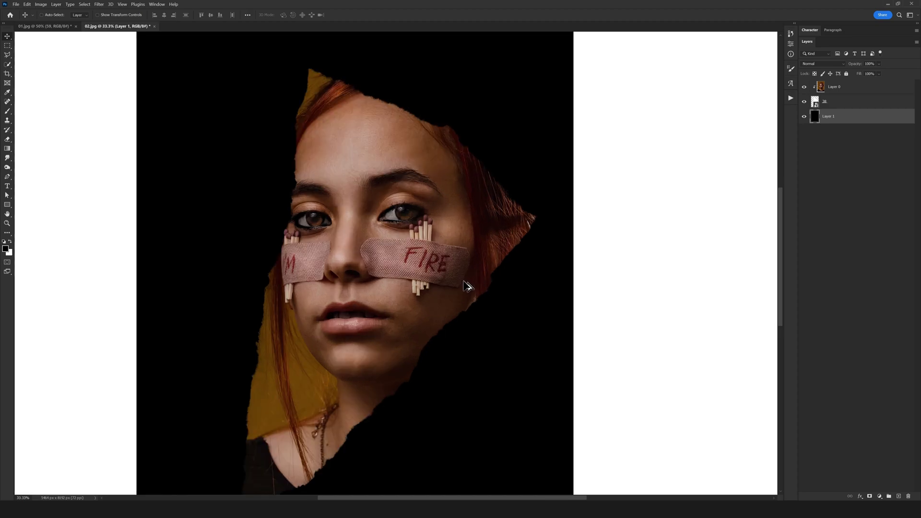
pyautogui.moveTo(449, 296); pyautogui.dragTo(454, 243)
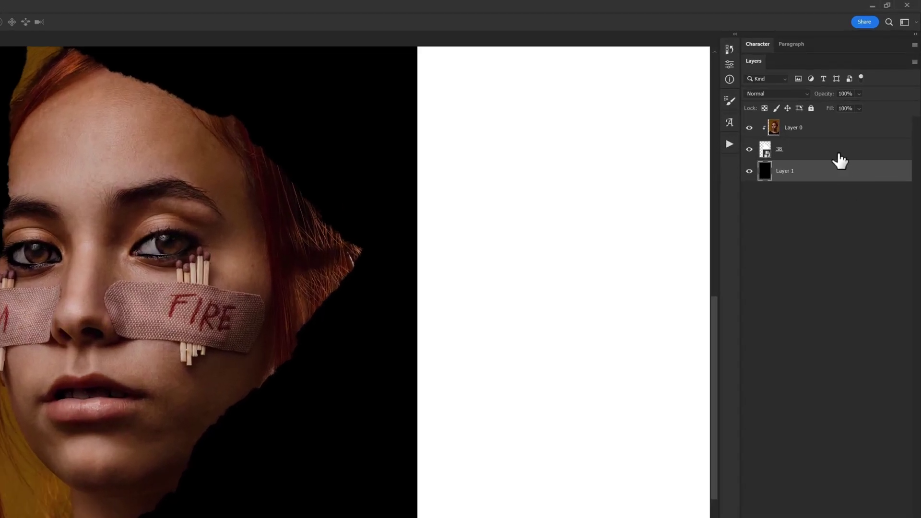
# Duplicate torn paper layer 38 and enlarge the lower copy to about 151%, offsetting it to form a white torn border around the portrait.
pyautogui.click(811, 152)
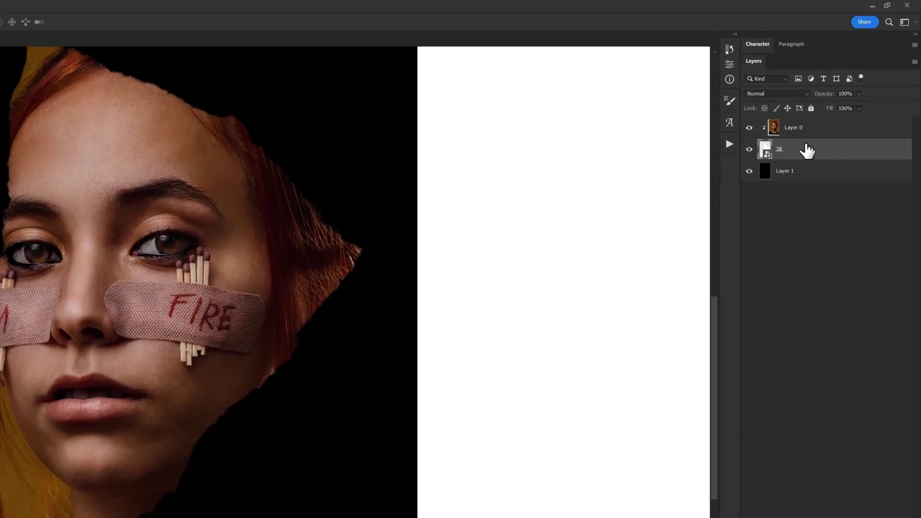
pyautogui.hotkey('ctrl', 'j')
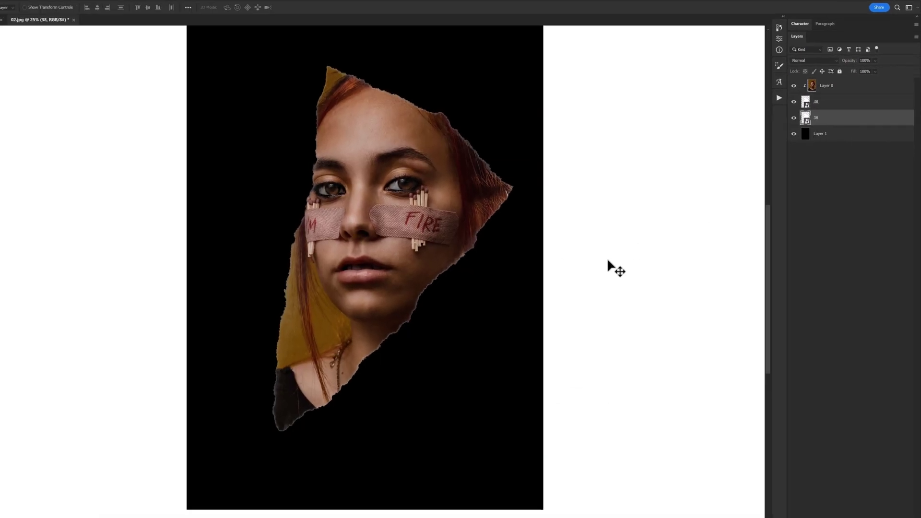
pyautogui.hotkey('ctrl', 't')
pyautogui.moveTo(519, 332); pyautogui.dragTo(527, 327)
pyautogui.moveTo(350, 469); pyautogui.dragTo(342, 446)
pyautogui.moveTo(435, 414); pyautogui.dragTo(433, 425)
pyautogui.moveTo(383, 385)
pyautogui.mouseDown()
pyautogui.moveTo(422, 396)
pyautogui.moveTo(378, 379)
pyautogui.mouseUp()
pyautogui.moveTo(245, 419); pyautogui.dragTo(248, 418)
pyautogui.moveTo(413, 430); pyautogui.dragTo(418, 428)
pyautogui.press('Return')
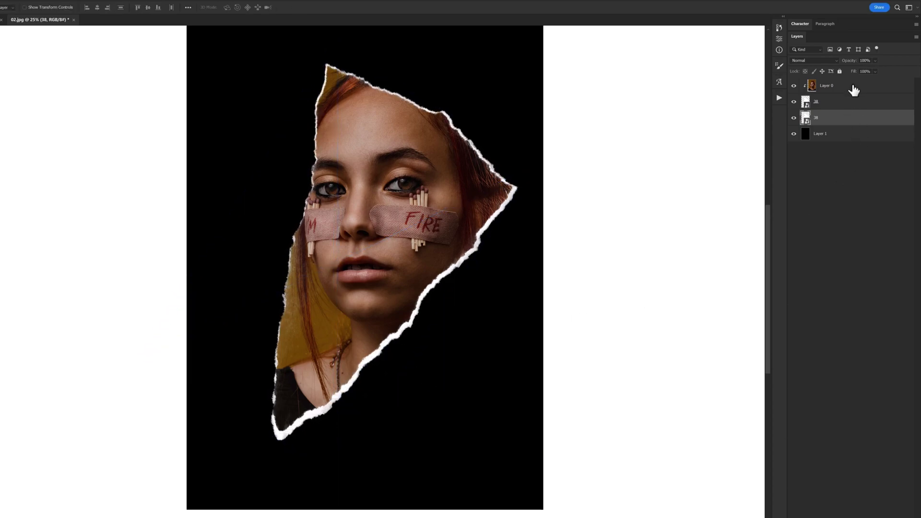
# Scale the clipped portrait on Layer 0 down to about 74.6% and position the whole head inside the torn shape.
pyautogui.click(851, 87)
pyautogui.hotkey('ctrl', 't')
pyautogui.moveTo(566, 490); pyautogui.dragTo(525, 428)
pyautogui.moveTo(459, 368); pyautogui.dragTo(452, 391)
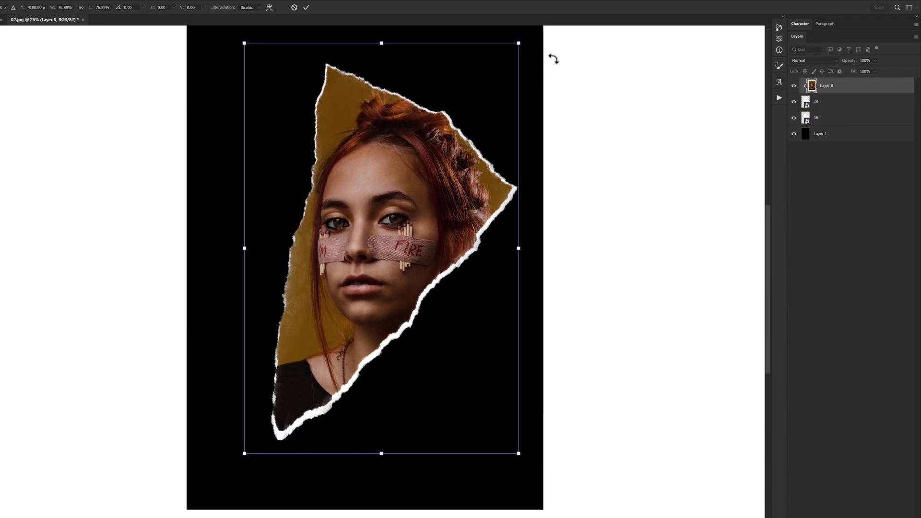
pyautogui.moveTo(520, 42); pyautogui.dragTo(517, 46)
pyautogui.moveTo(243, 453); pyautogui.dragTo(251, 444)
pyautogui.moveTo(449, 394); pyautogui.dragTo(449, 393)
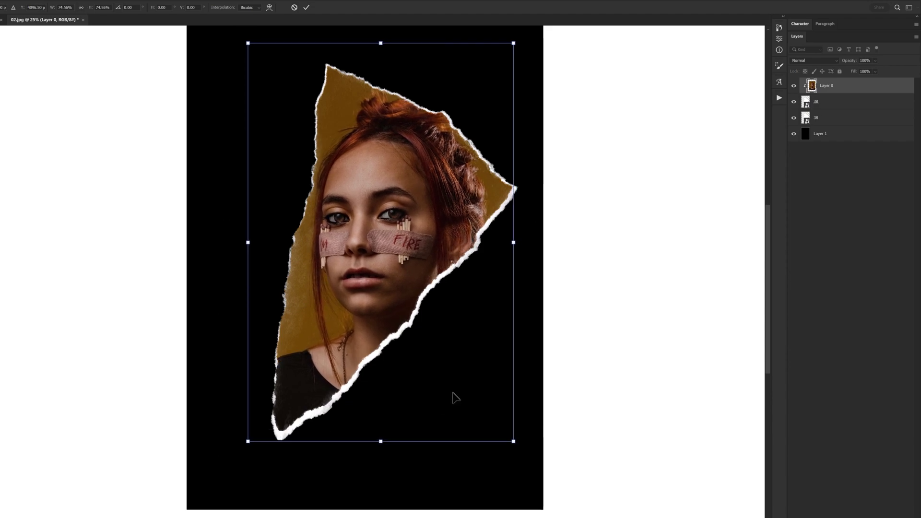
pyautogui.press('Return')
# Stretch the lower torn paper copy slightly, to about 153% height, to thicken the white border along the portrait's left edge.
pyautogui.click(841, 119)
pyautogui.hotkey('ctrl', 't')
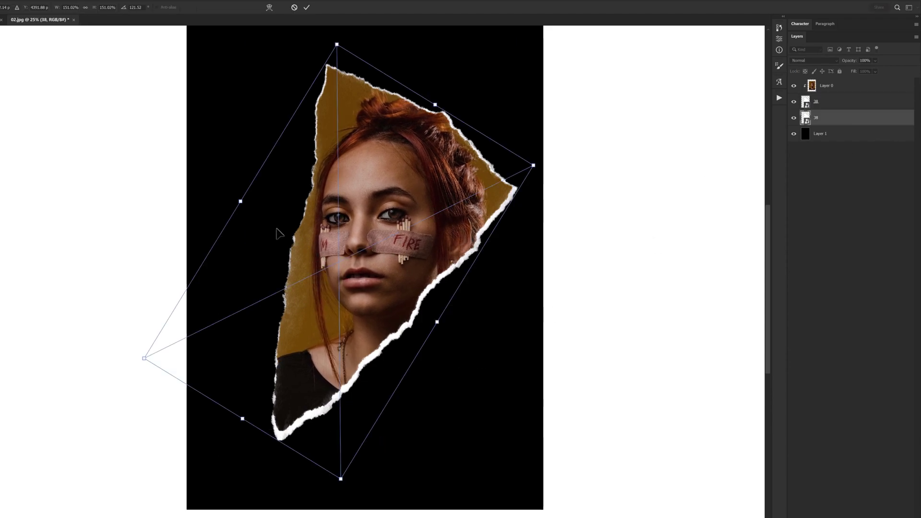
pyautogui.moveTo(241, 200); pyautogui.dragTo(238, 199)
pyautogui.press('Return')
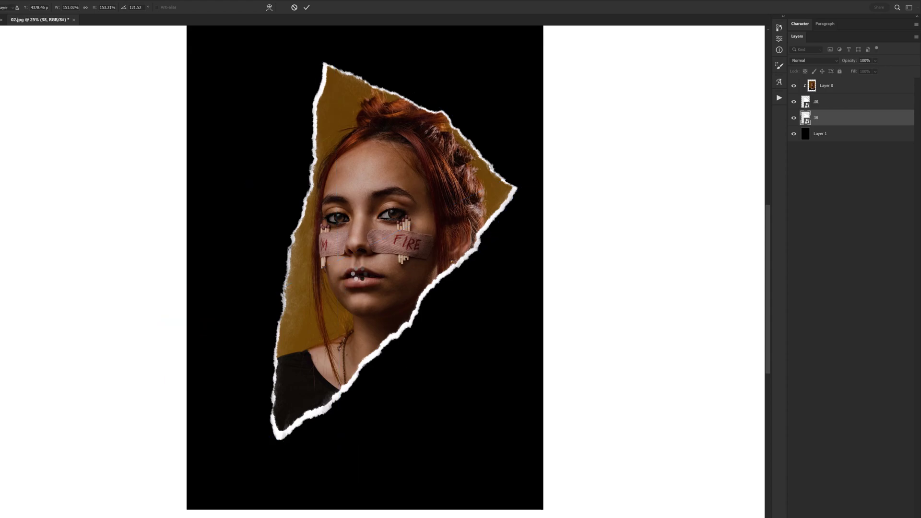
pyautogui.hotkey('ctrl', '-')
pyautogui.hotkey('ctrl', '+')
# Add a Solid Color fill layer above Layer 1, using the brown #6a4208 sampled from the portrait's backdrop.
pyautogui.click(850, 136)
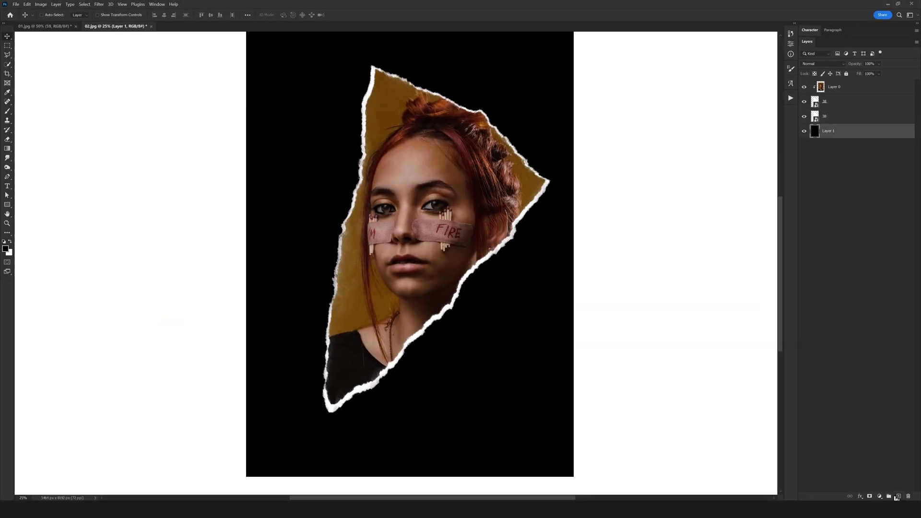
pyautogui.click(880, 496)
pyautogui.click(878, 369)
pyautogui.moveTo(552, 257)
pyautogui.mouseDown()
pyautogui.moveTo(531, 268)
pyautogui.moveTo(598, 260)
pyautogui.mouseUp()
pyautogui.moveTo(450, 231); pyautogui.dragTo(535, 184)
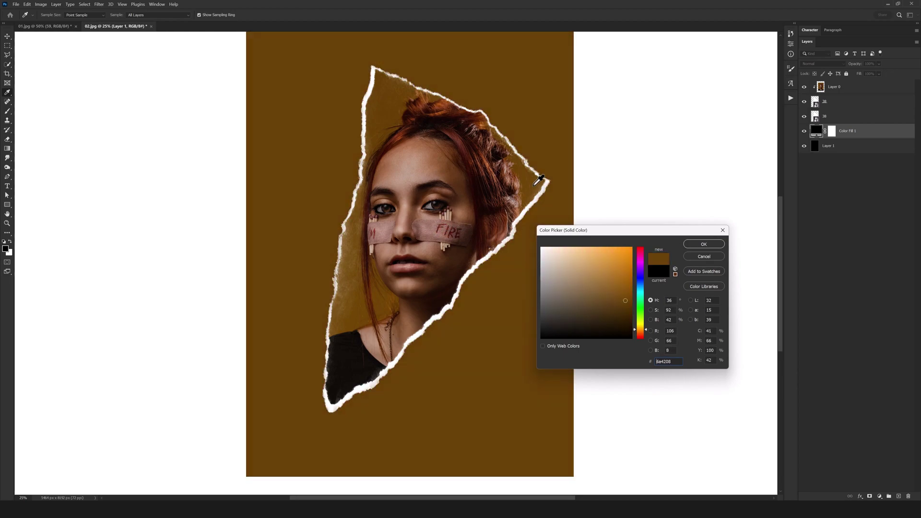
pyautogui.click(693, 244)
pyautogui.scroll(1, 504, 224)
pyautogui.moveTo(476, 215); pyautogui.dragTo(436, 246)
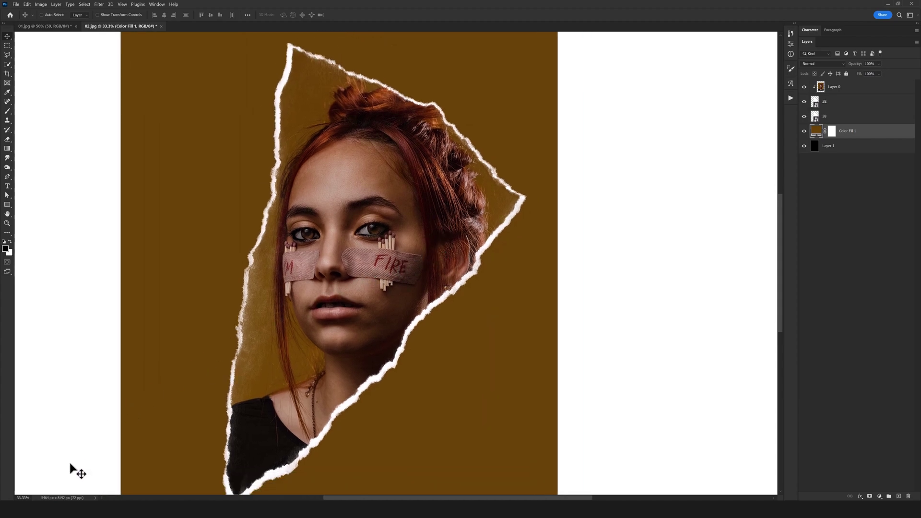
# Switch to File Explorer and open the three-portrait image 03.jpg from the RB folder as a new Photoshop document.
pyautogui.hotkey('alt', 'Tab')
pyautogui.click(102, 21)
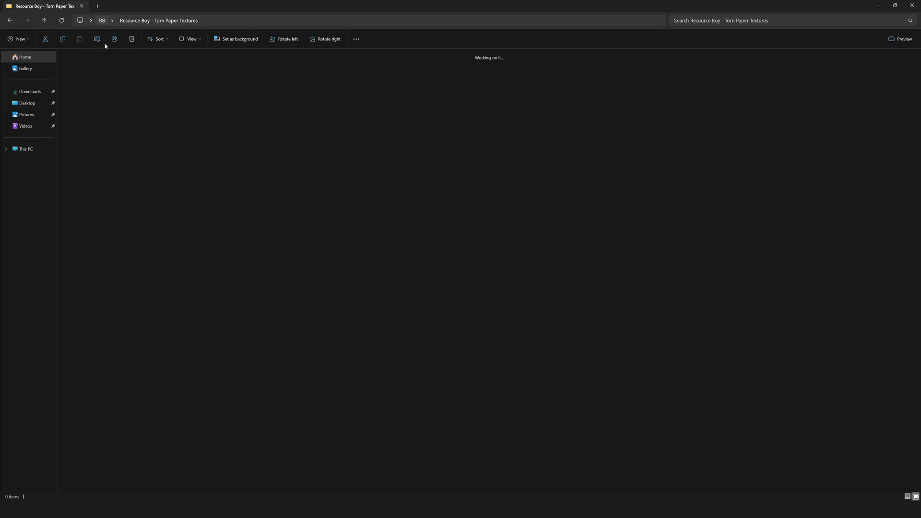
pyautogui.click(98, 70)
pyautogui.doubleClick(99, 71)
pyautogui.moveTo(164, 79); pyautogui.dragTo(385, 20)
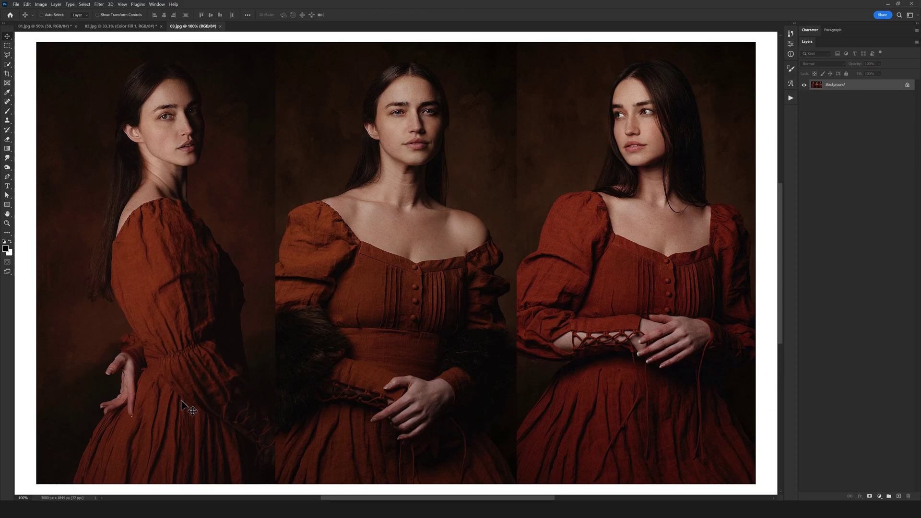
# Place torn paper texture 54 in 03.jpg, scaled to about 60% and turned upright, over the seam between the second and third portraits.
pyautogui.click(60, 508)
pyautogui.hotkey('alt', 'Up')
pyautogui.press('Right')
pyautogui.press('Return')
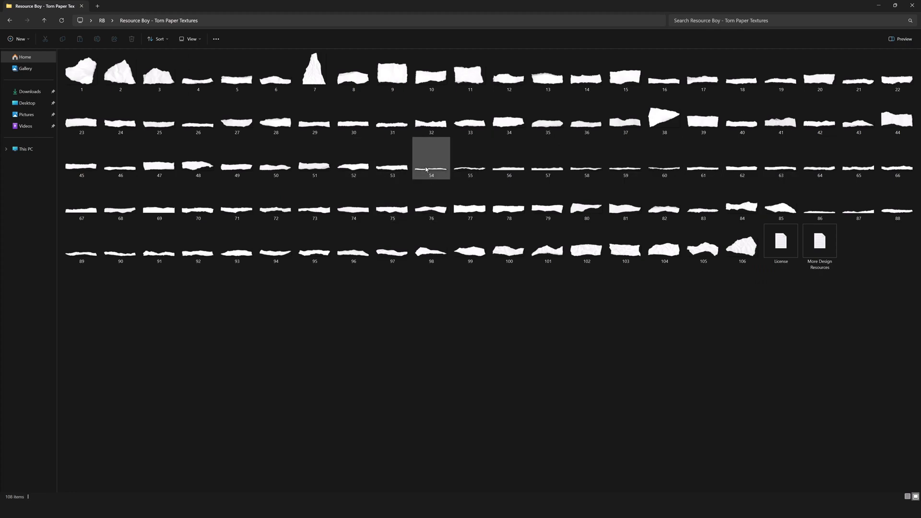
pyautogui.moveTo(427, 170); pyautogui.dragTo(250, 383)
pyautogui.moveTo(421, 349); pyautogui.dragTo(489, 226)
pyautogui.press('Return')
pyautogui.moveTo(390, 254); pyautogui.dragTo(514, 262)
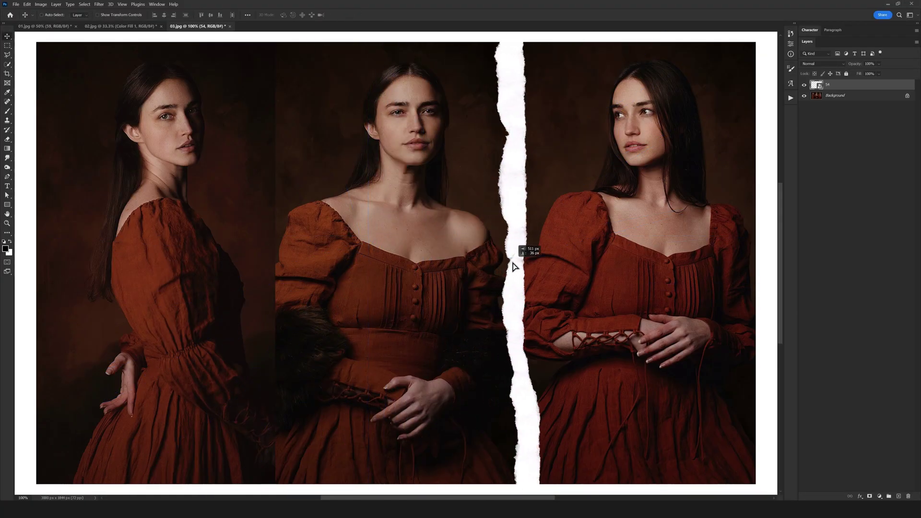
# Fine-tune the rotation of torn strip 54 so it follows the vertical seam between the second and third portraits.
pyautogui.scroll(-1, 564, 277)
pyautogui.hotkey('ctrl', 't')
pyautogui.moveTo(606, 277); pyautogui.dragTo(606, 282)
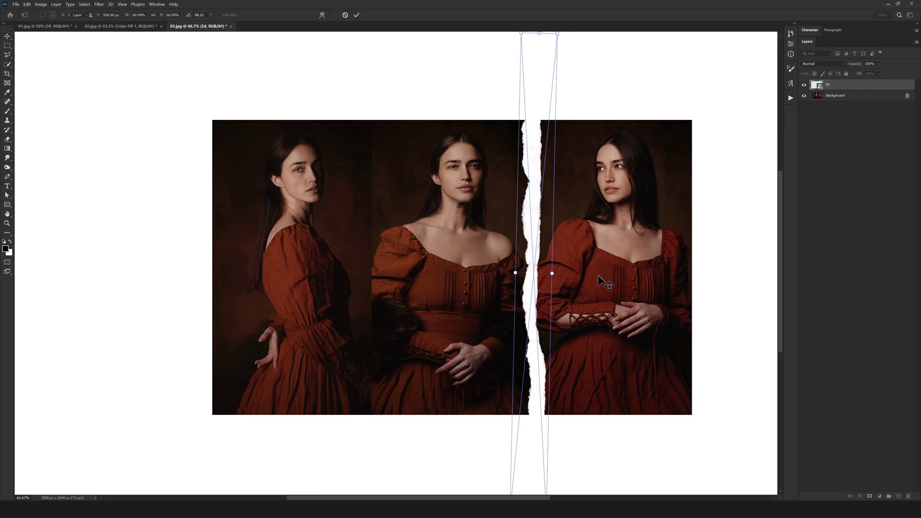
pyautogui.press('Return')
pyautogui.scroll(1, 580, 230)
pyautogui.moveTo(548, 336); pyautogui.dragTo(510, 231)
pyautogui.moveTo(525, 198); pyautogui.dragTo(510, 283)
pyautogui.scroll(-1, 494, 254)
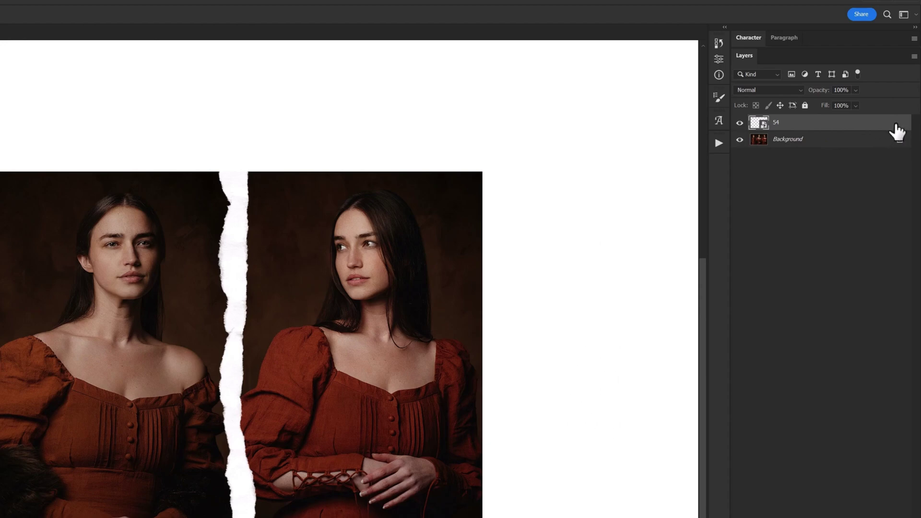
# Add a Color Overlay effect to layer 54 with the blend mode set to Normal.
pyautogui.doubleClick(821, 122)
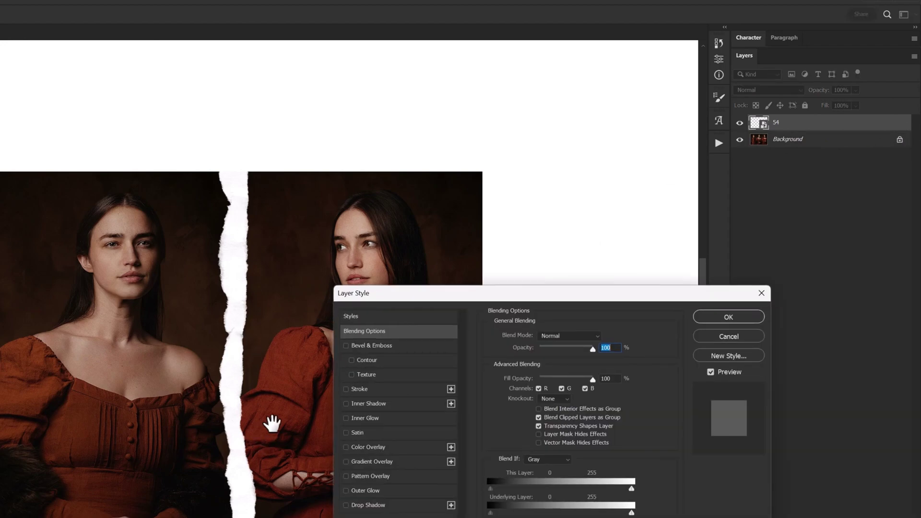
pyautogui.scroll(1, 252, 372)
pyautogui.moveTo(253, 372); pyautogui.dragTo(167, 329)
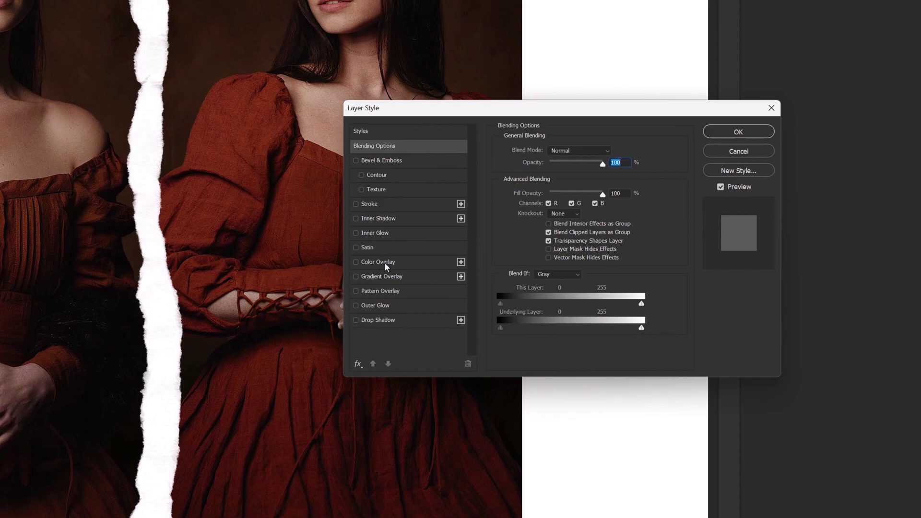
pyautogui.click(387, 263)
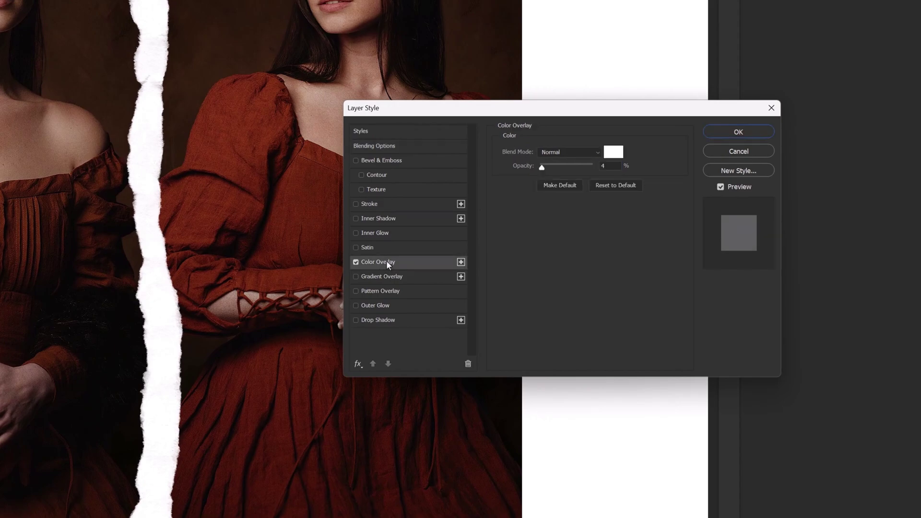
pyautogui.click(566, 152)
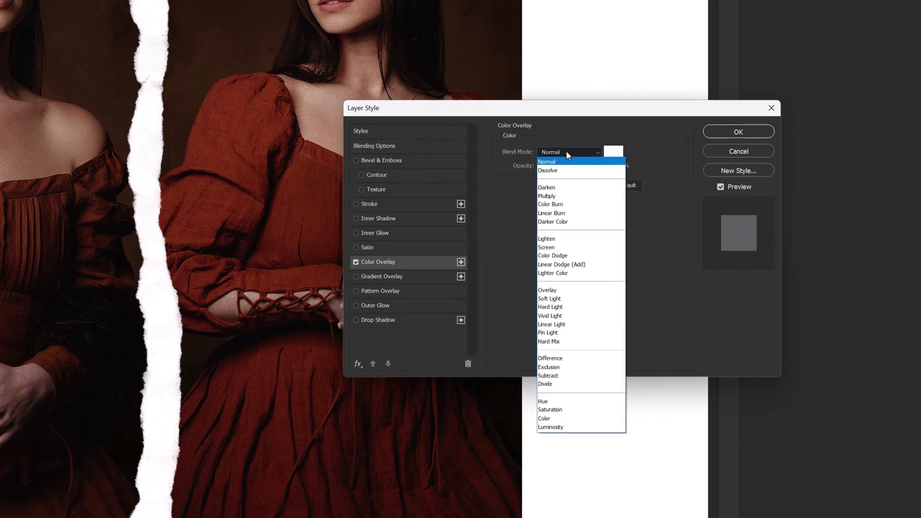
pyautogui.click(540, 161)
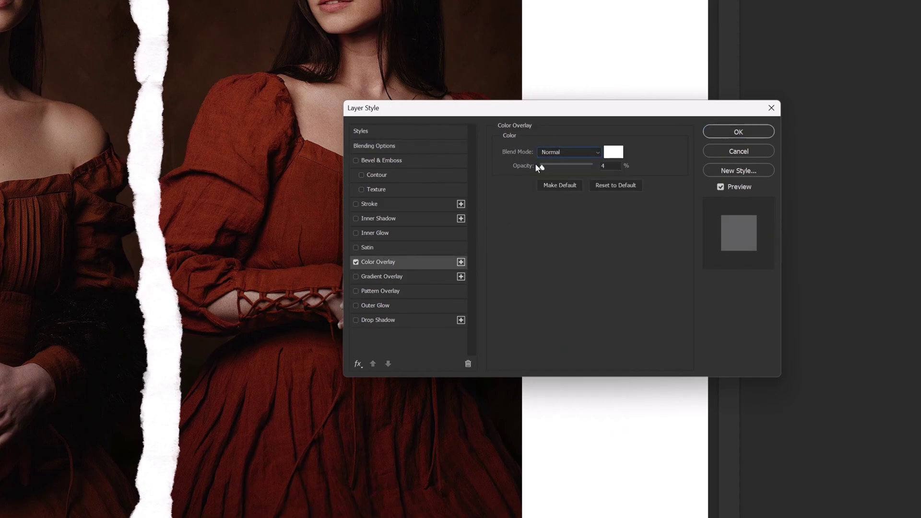
# Try pink and skin-toned overlay colours on the strip, settling on pale #f3e9e2, and adjust the overlay opacity.
pyautogui.click(613, 153)
pyautogui.click(441, 203)
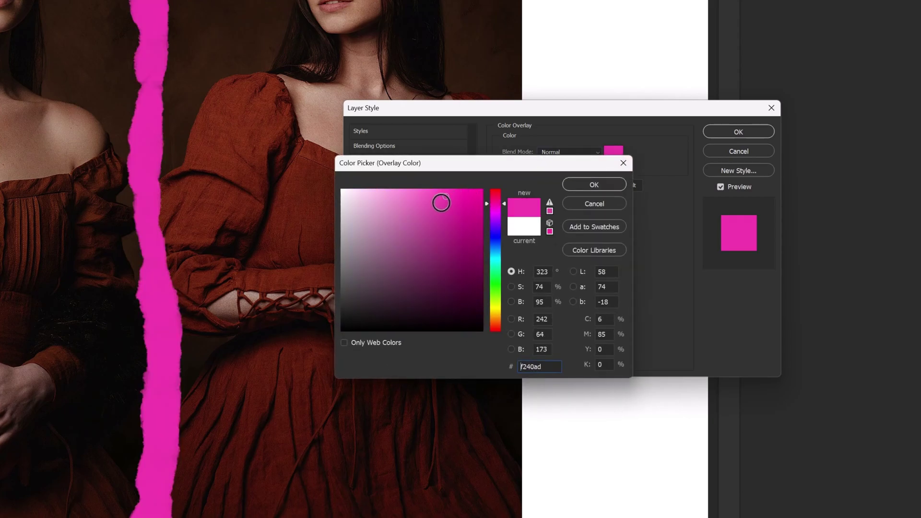
pyautogui.moveTo(437, 204)
pyautogui.mouseDown()
pyautogui.moveTo(391, 216)
pyautogui.moveTo(410, 210)
pyautogui.mouseUp()
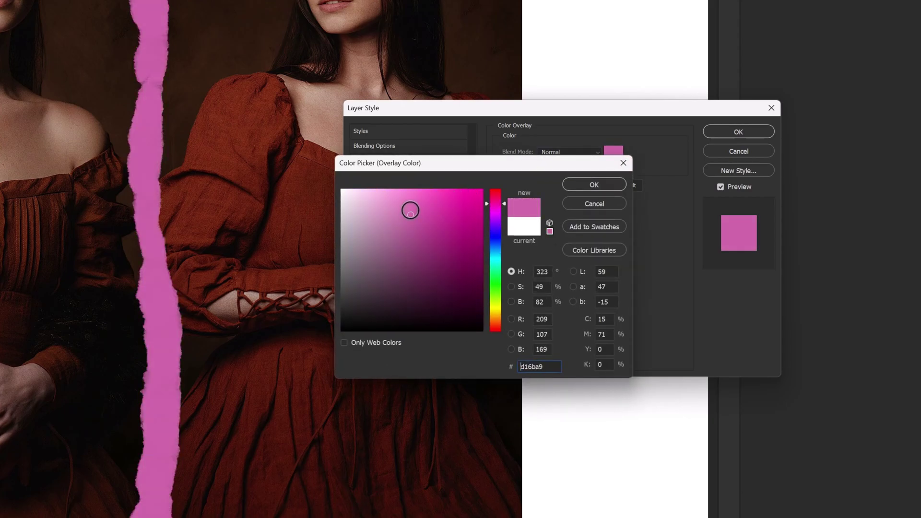
pyautogui.click(496, 267)
pyautogui.click(275, 222)
pyautogui.click(322, 109)
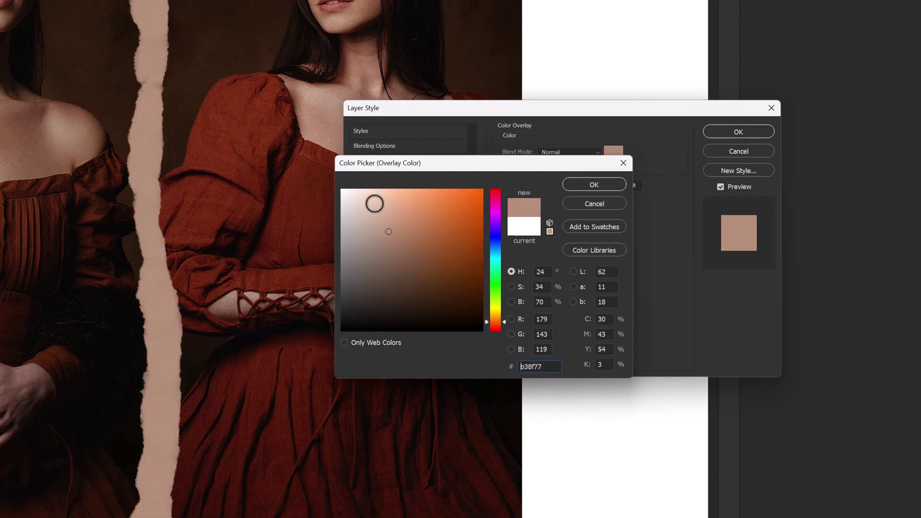
pyautogui.click(368, 201)
pyautogui.click(350, 191)
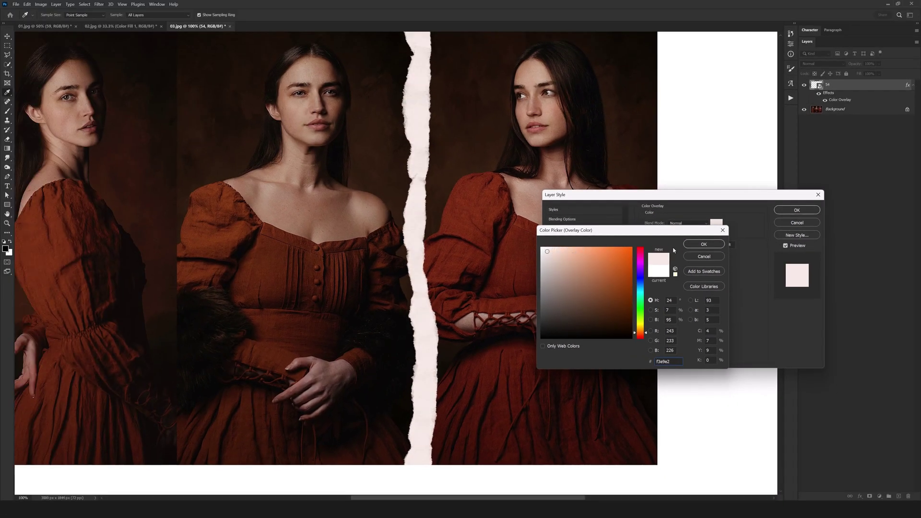
pyautogui.click(594, 185)
pyautogui.moveTo(703, 233); pyautogui.dragTo(683, 236)
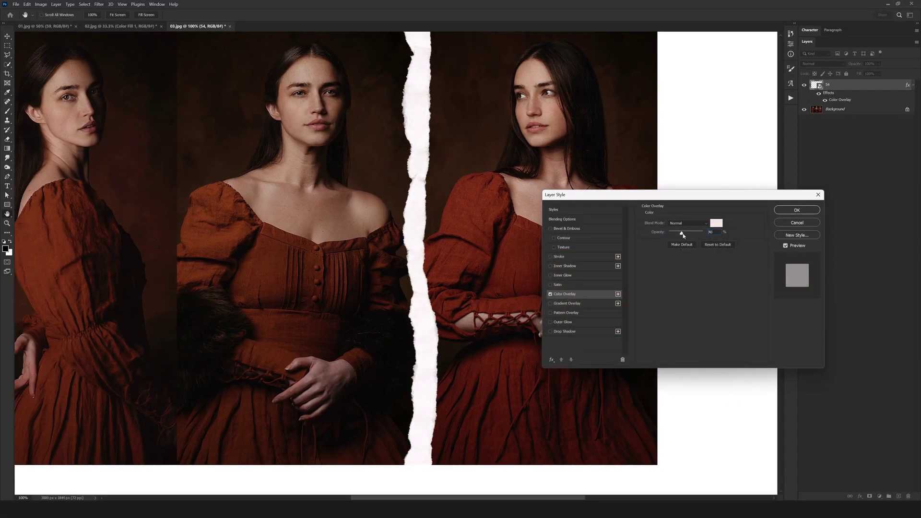
# Change the strip's overlay colour to bright green and raise the overlay opacity to about 75%.
pyautogui.click(717, 223)
pyautogui.click(641, 310)
pyautogui.click(590, 254)
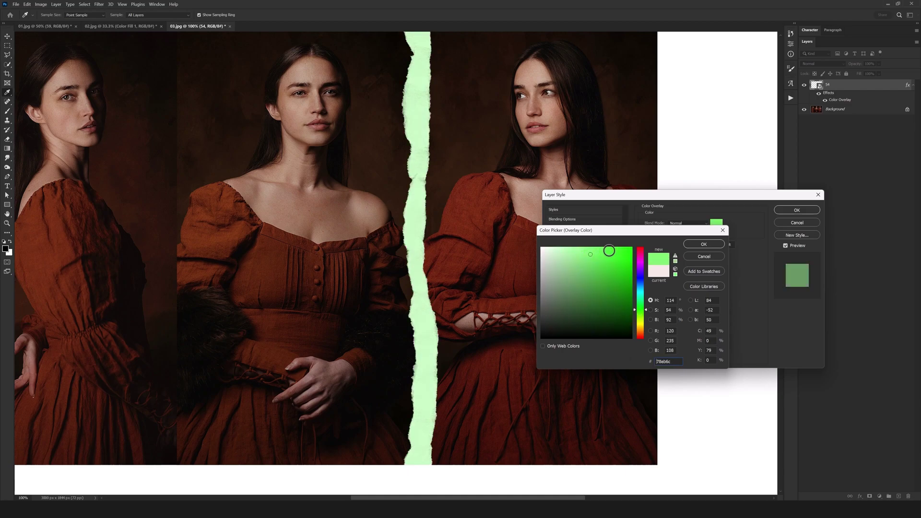
pyautogui.click(693, 242)
pyautogui.moveTo(683, 234)
pyautogui.mouseDown()
pyautogui.moveTo(711, 236)
pyautogui.moveTo(657, 236)
pyautogui.moveTo(695, 241)
pyautogui.mouseUp()
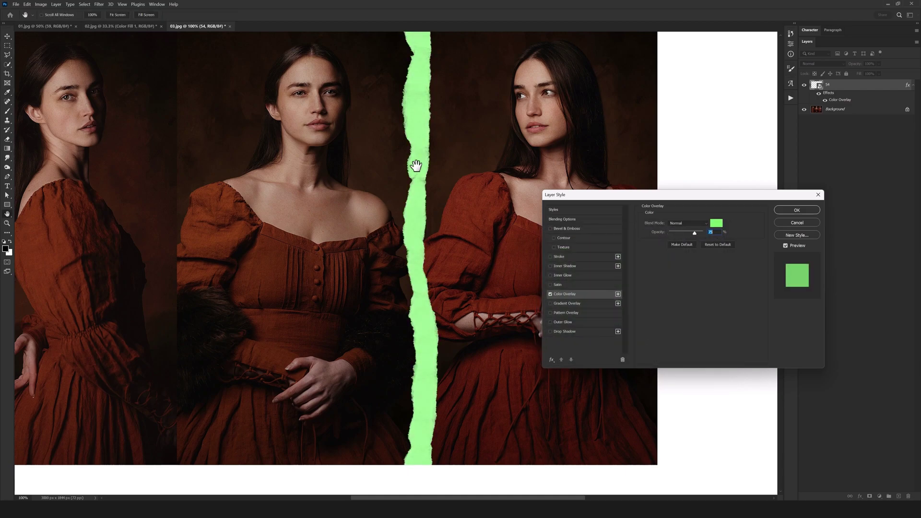
# Set the overlay colour to pale cream #fbeee4, based on a skin tone sampled from the portrait, and apply the layer style.
pyautogui.click(716, 224)
pyautogui.click(521, 186)
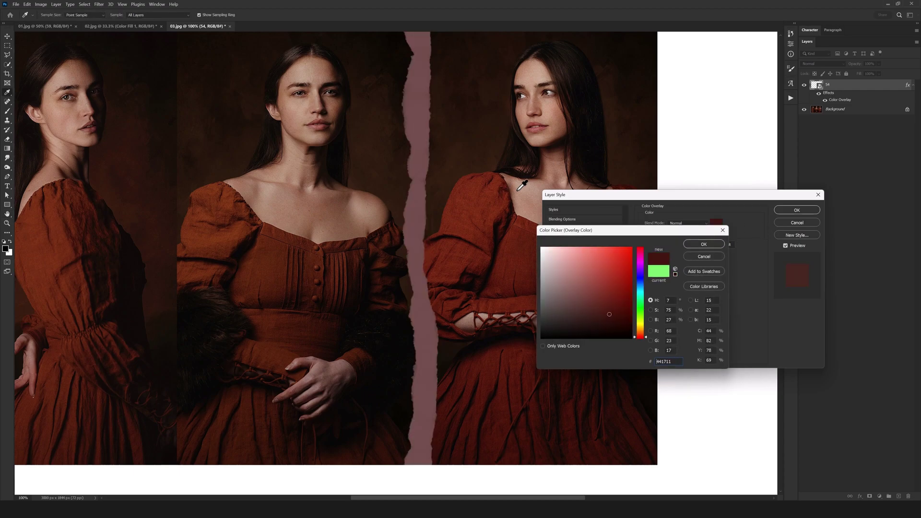
pyautogui.click(539, 205)
pyautogui.click(552, 251)
pyautogui.moveTo(552, 251); pyautogui.dragTo(549, 249)
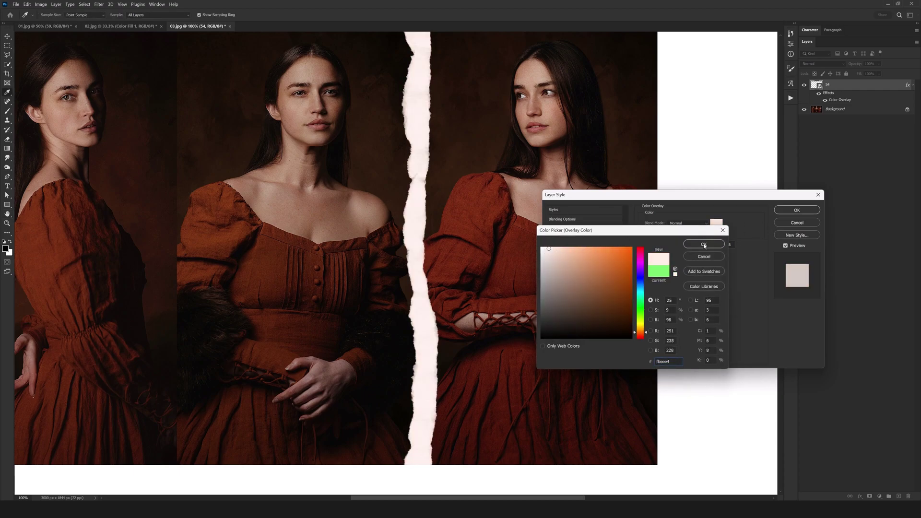
pyautogui.click(704, 244)
pyautogui.click(797, 210)
# Duplicate torn strip 54, rotate the copy to about 91° and position it over the seam between the first and second portraits.
pyautogui.scroll(-1, 503, 242)
pyautogui.keyDown('alt'); pyautogui.moveTo(461, 264); pyautogui.dragTo(338, 269); pyautogui.keyUp('alt')
pyautogui.hotkey('ctrl', 't')
pyautogui.moveTo(192, 244); pyautogui.dragTo(240, 377)
pyautogui.keyDown('shift'); pyautogui.moveTo(378, 376); pyautogui.dragTo(338, 390); pyautogui.keyUp('shift')
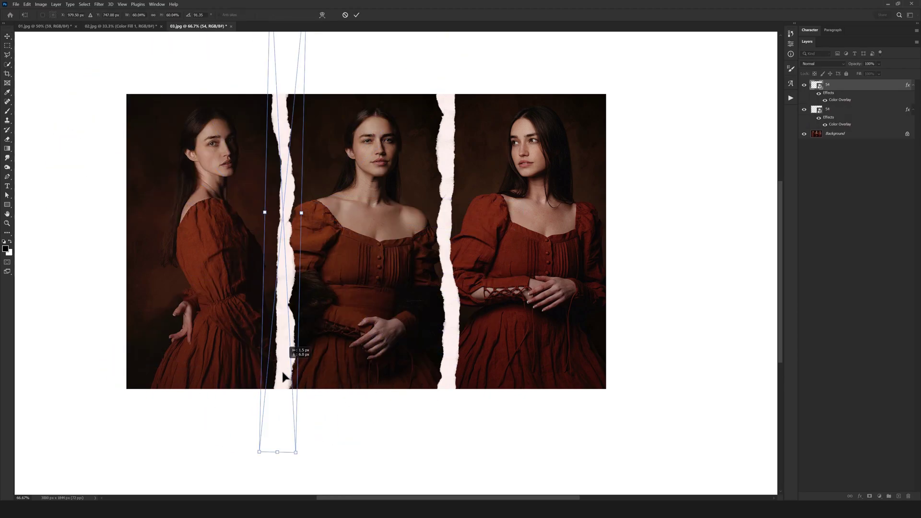
pyautogui.moveTo(284, 377); pyautogui.dragTo(282, 427)
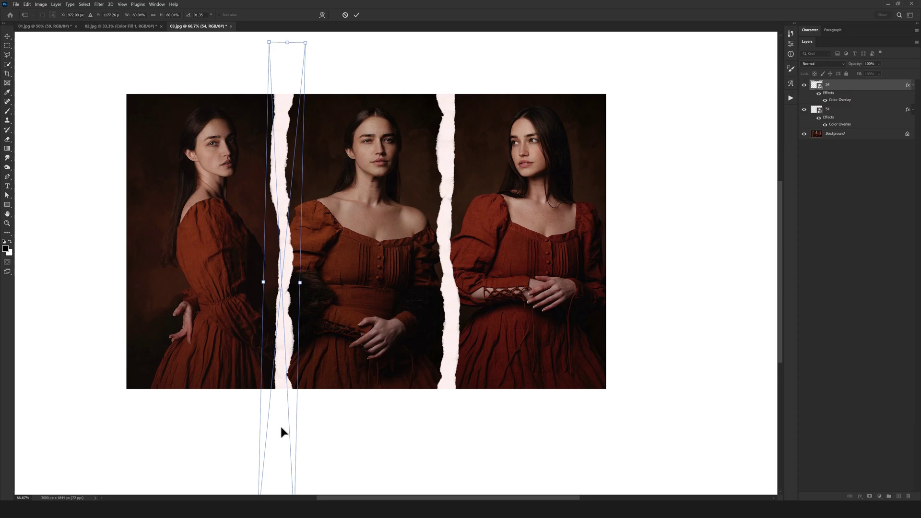
pyautogui.press('Return')
pyautogui.scroll(1, 313, 321)
pyautogui.moveTo(394, 307); pyautogui.dragTo(397, 314)
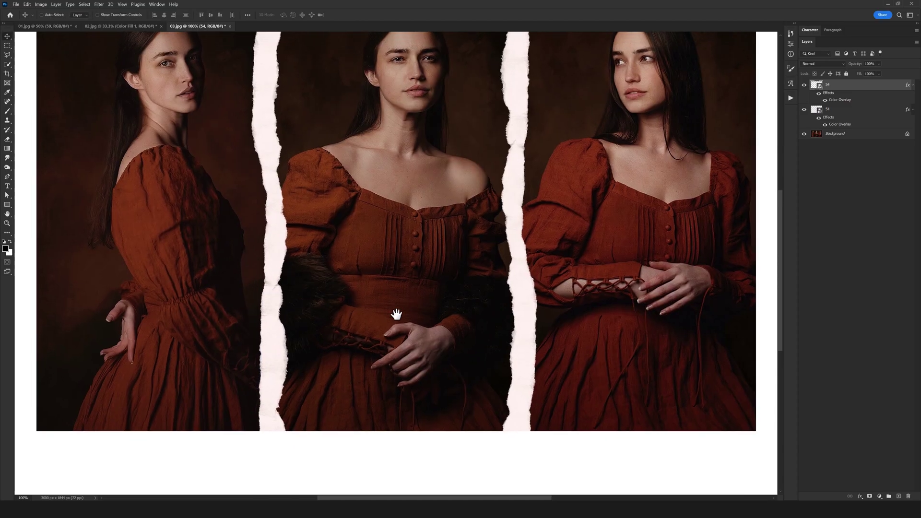
pyautogui.moveTo(375, 242); pyautogui.dragTo(389, 321)
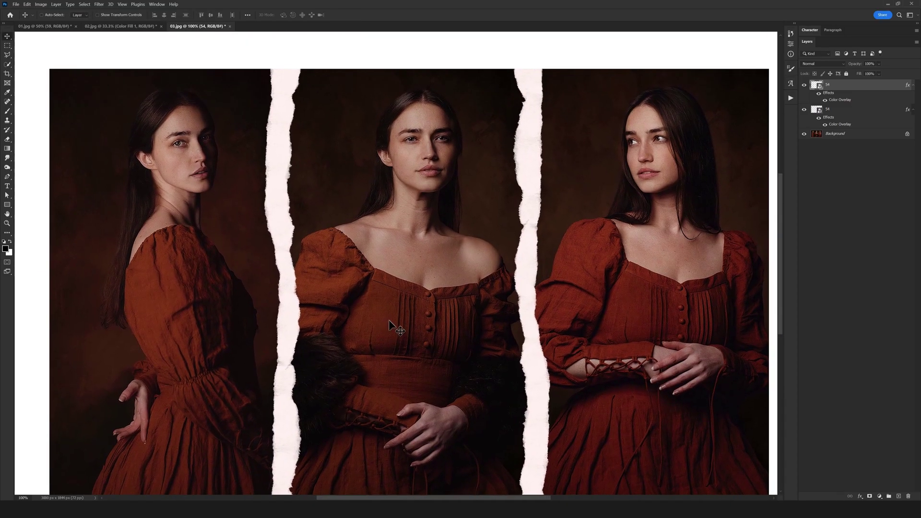